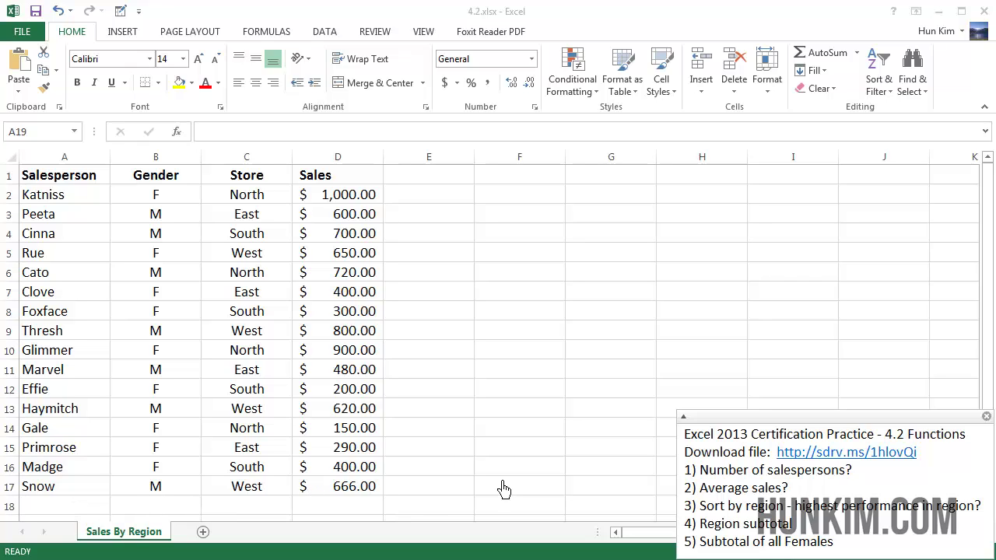
# Count the salespersons in cell A18 with the formula =COUNTA(A2:A17)
pyautogui.click(50, 512)
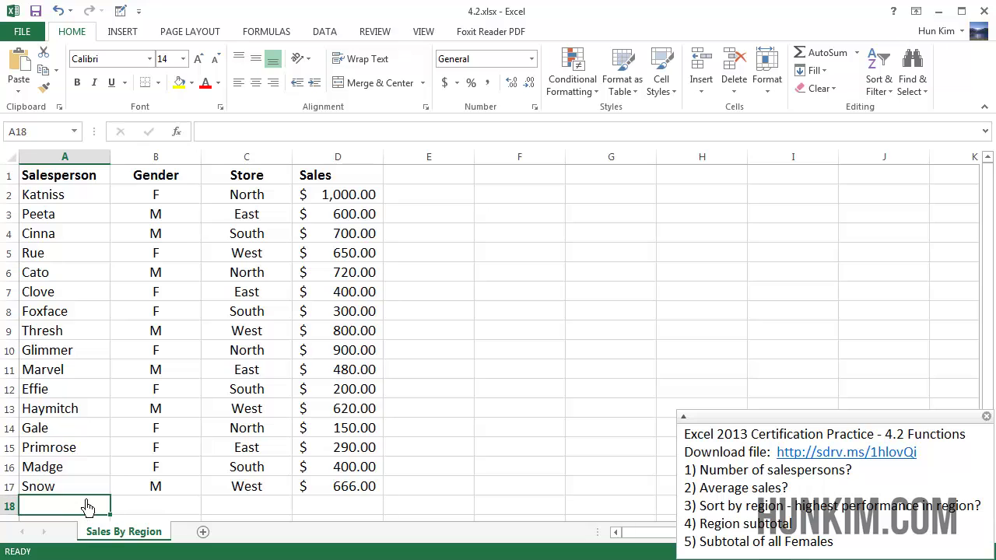
pyautogui.write('=count')
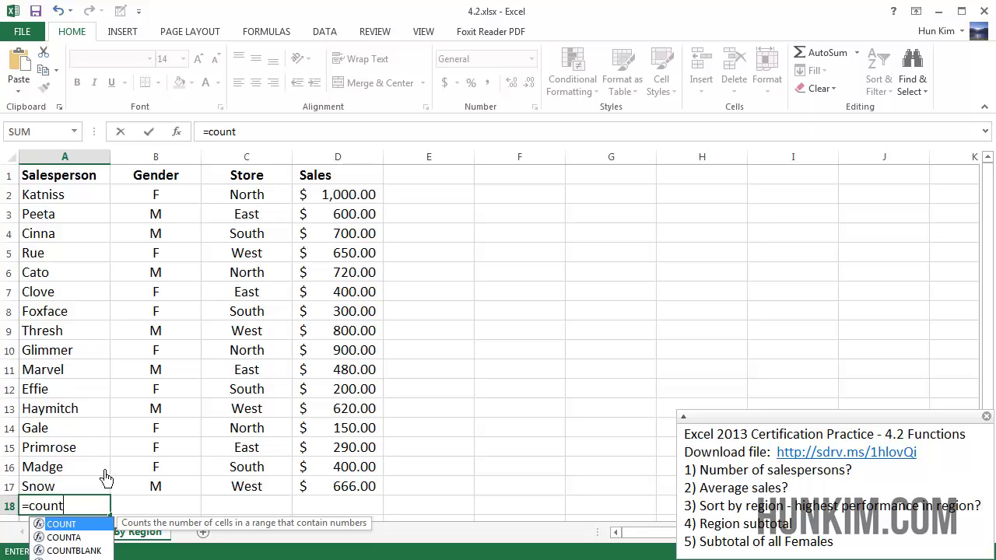
pyautogui.write('a')
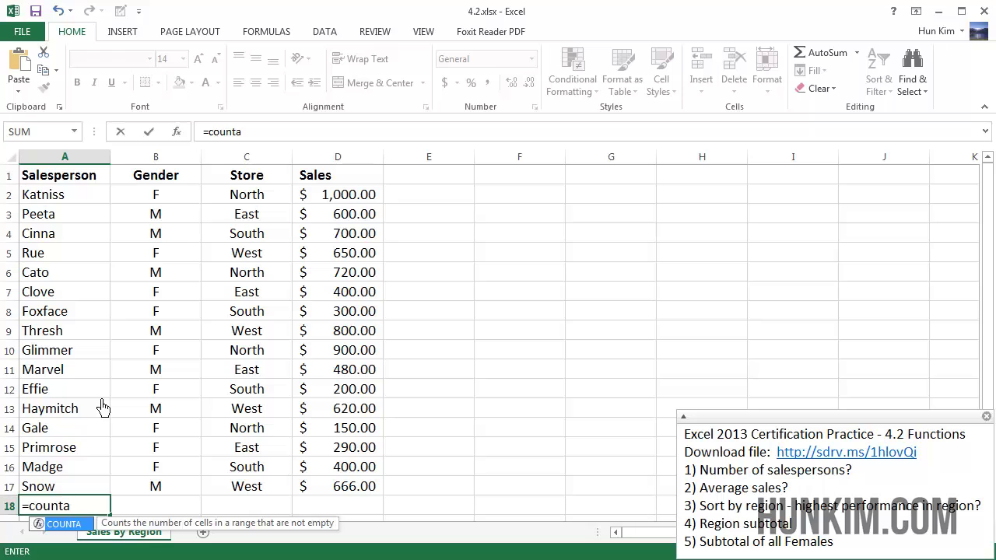
pyautogui.write('(')
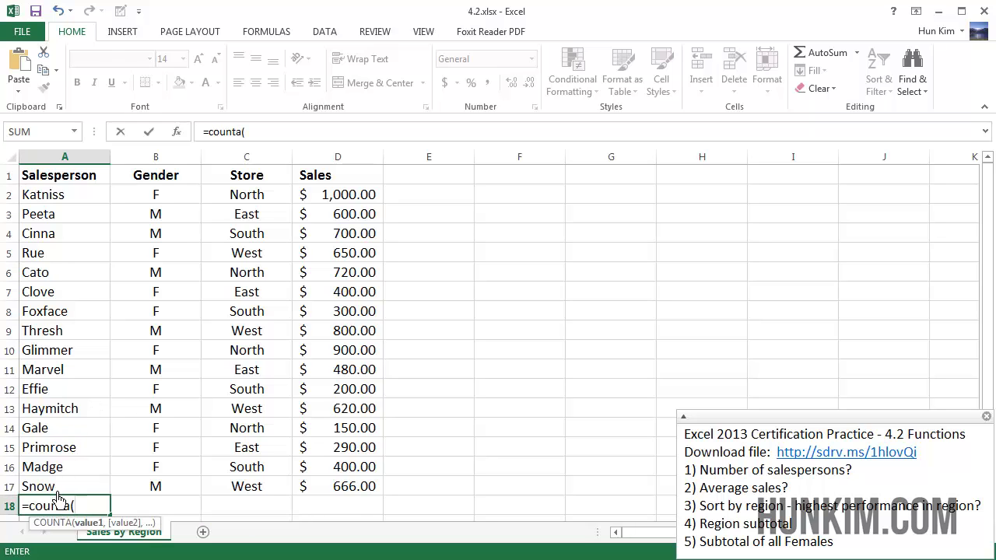
pyautogui.moveTo(60, 486); pyautogui.dragTo(75, 214)
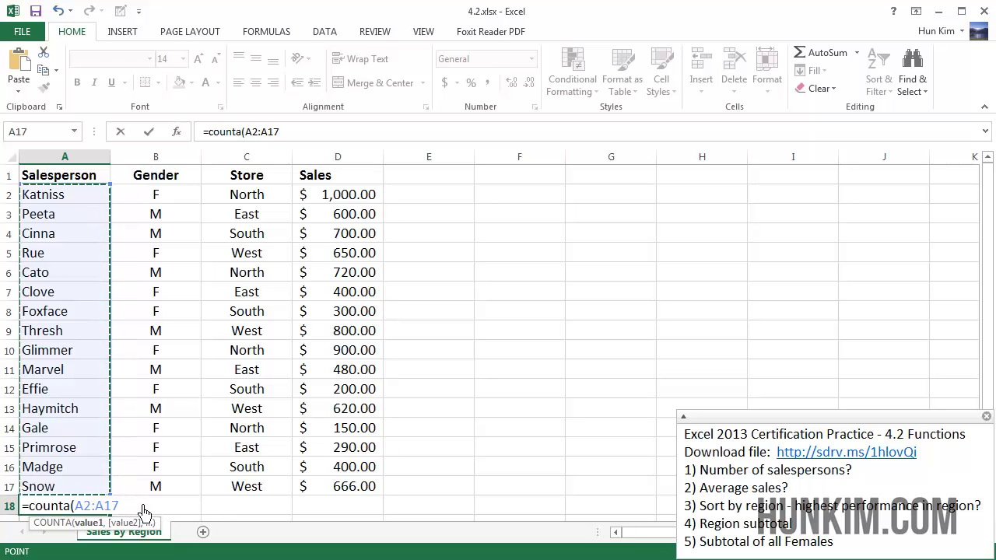
pyautogui.press('Return')
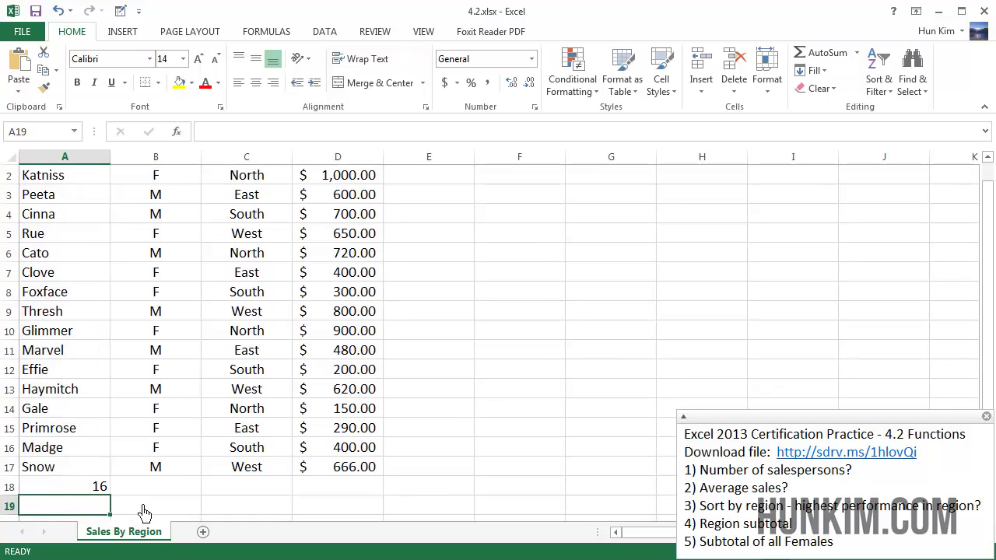
pyautogui.click(100, 490)
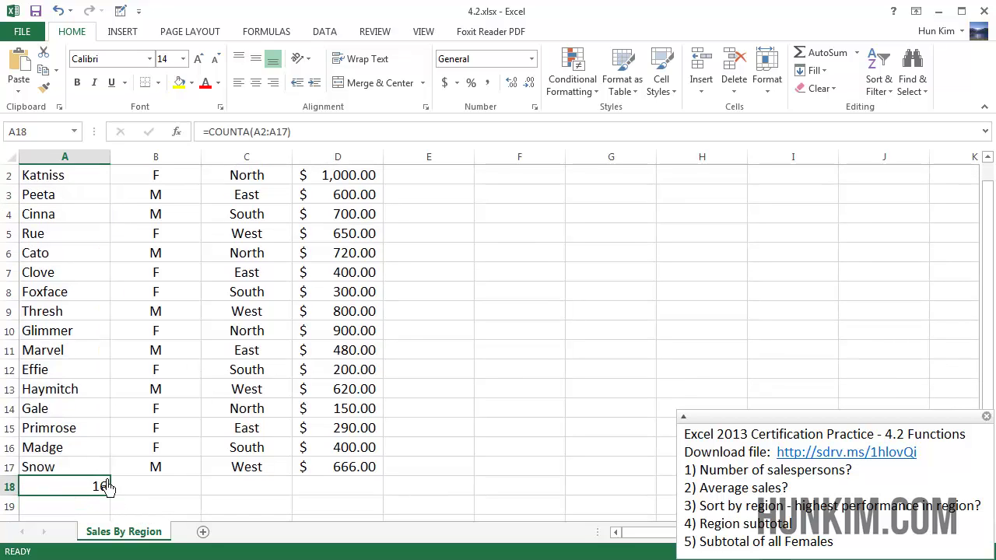
# Go through the salesperson entries one by one from A17 up to A2 to verify the count
pyautogui.click(94, 467)
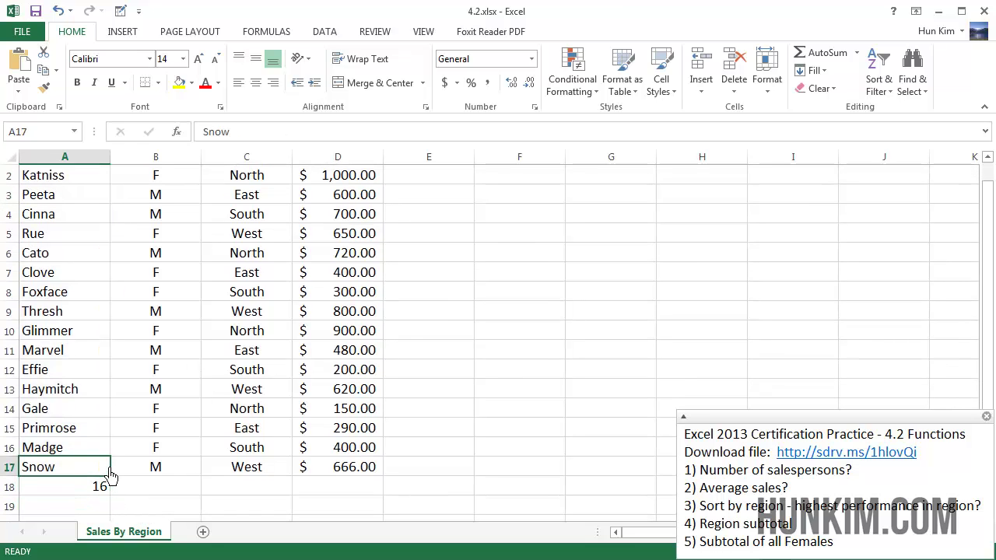
pyautogui.press('Up')
pyautogui.press('Up')
pyautogui.press('Up')
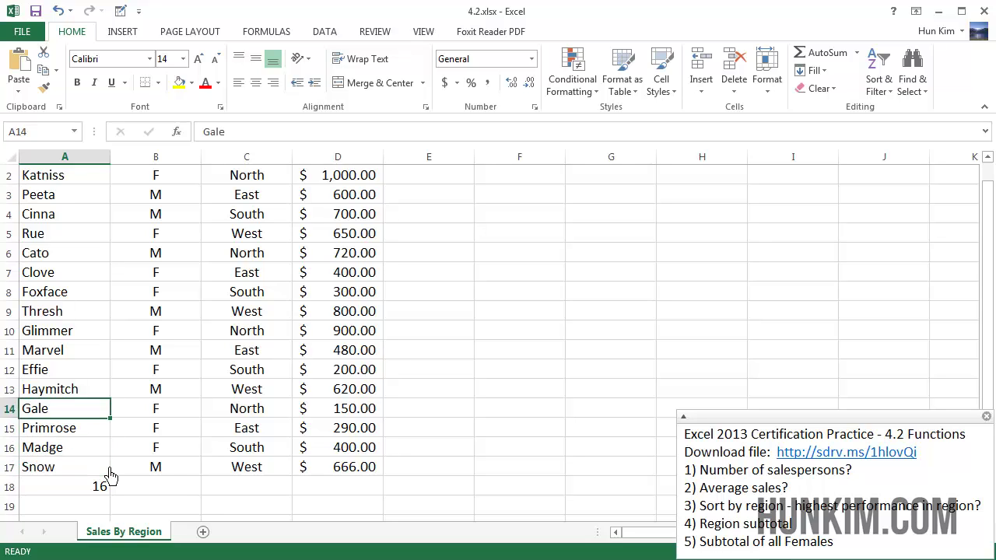
pyautogui.press('Up')
pyautogui.press('Up')
pyautogui.press('Up')
pyautogui.press('Up')
pyautogui.press('Up')
pyautogui.press('Up')
pyautogui.press('Up')
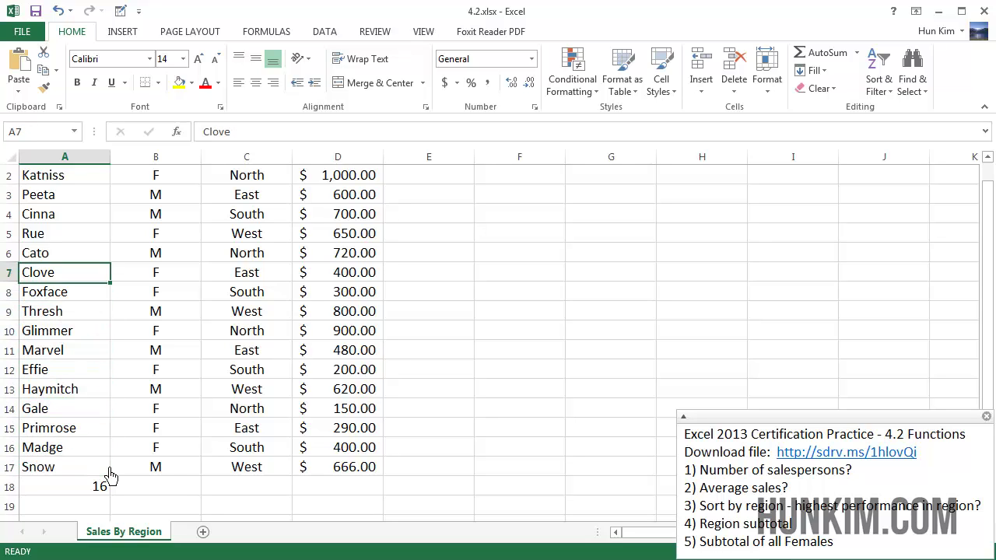
pyautogui.press('Up')
pyautogui.press('Up')
pyautogui.press('Up')
pyautogui.press('Up')
pyautogui.press('Up')
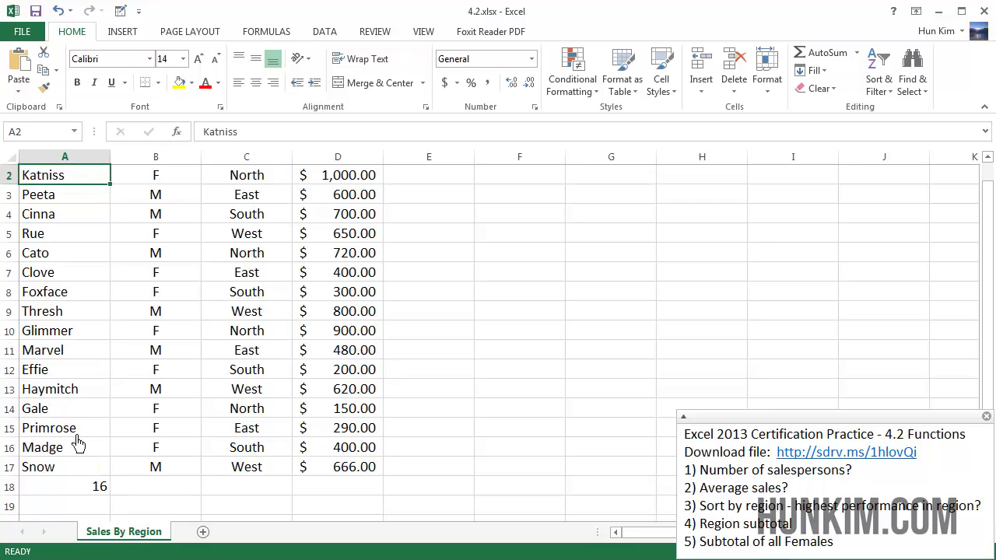
# Test the count formula by inserting a new row 11 with an extra salesperson name, and undo the insertion
pyautogui.click(25, 360)
pyautogui.rightClick(25, 356)
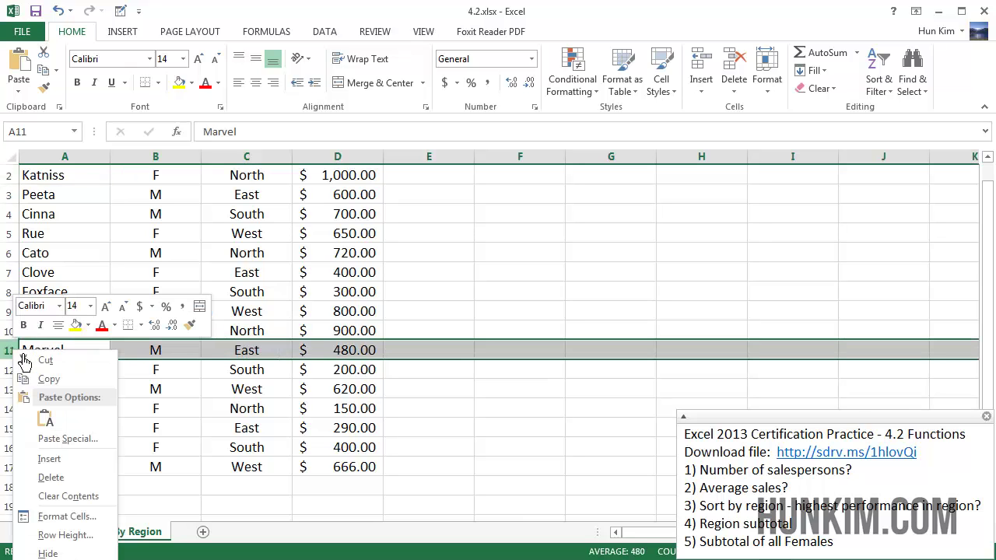
pyautogui.click(57, 458)
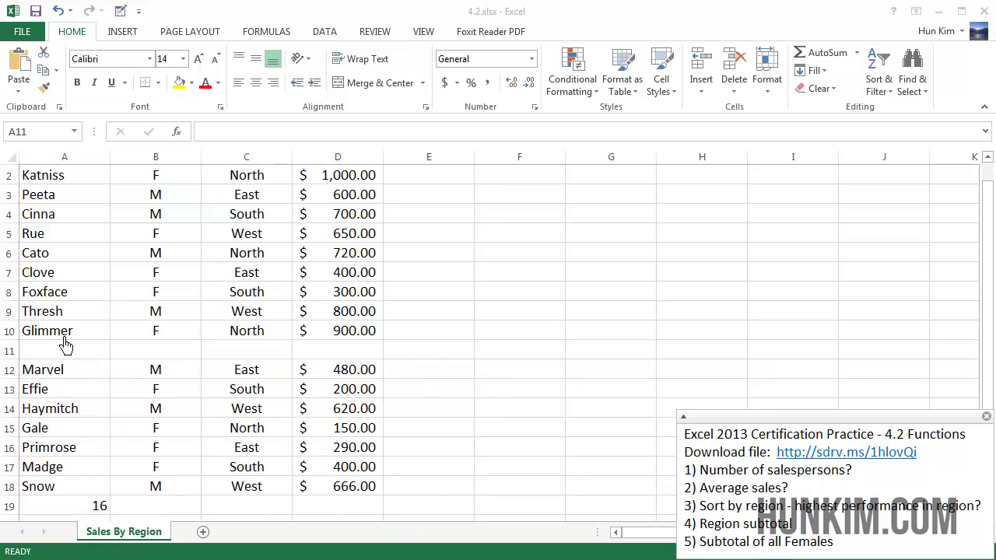
pyautogui.write('Mario')
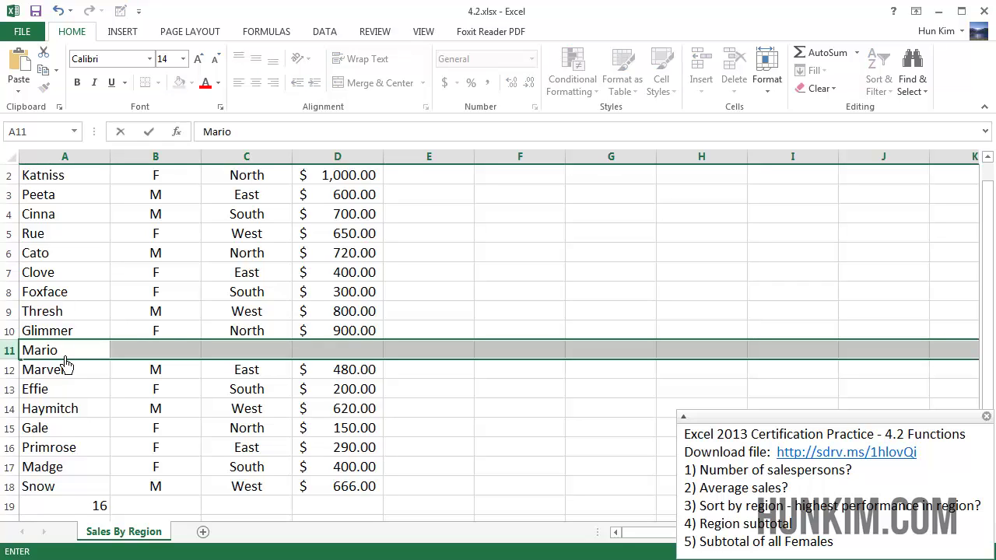
pyautogui.press('Tab')
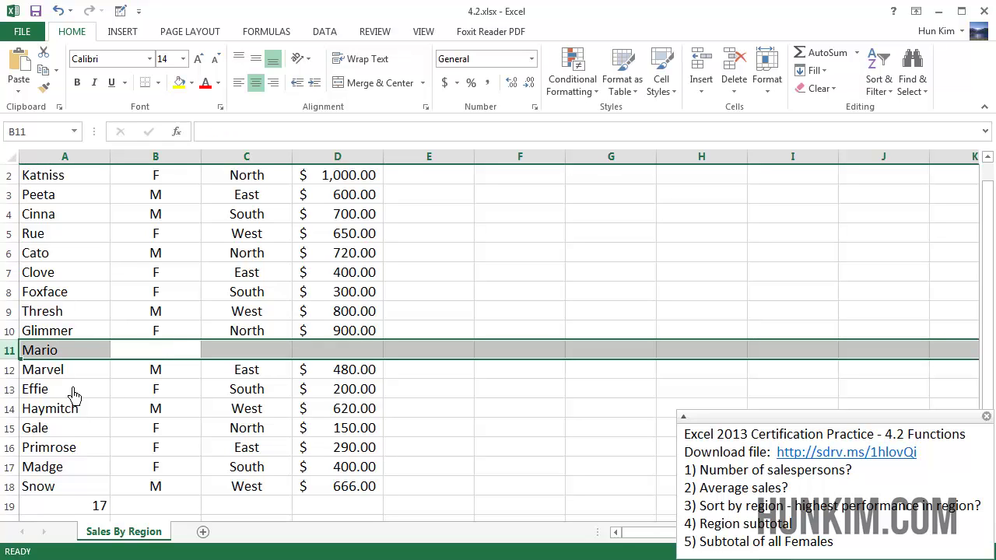
pyautogui.click(93, 507)
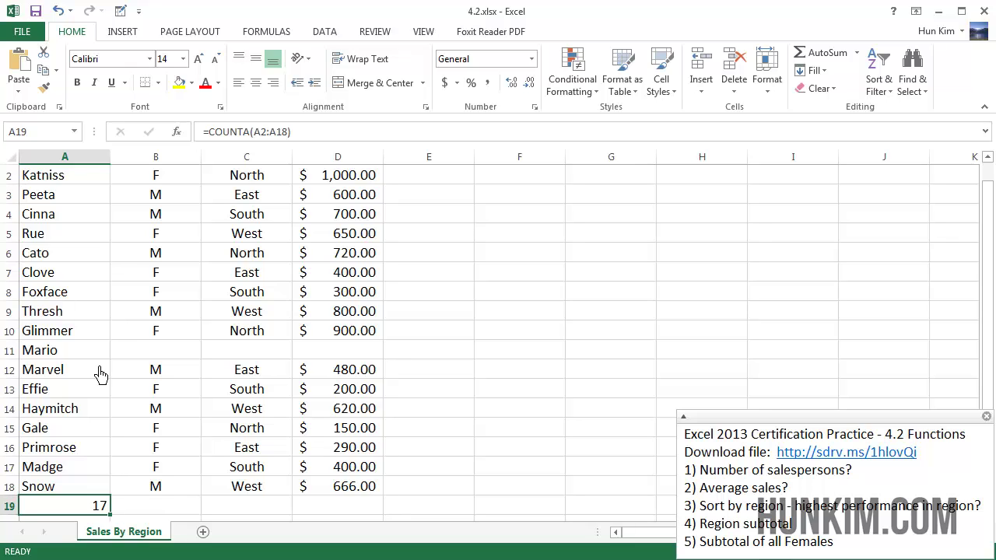
pyautogui.hotkey('ctrl', 'z')
pyautogui.hotkey('ctrl', 'z')
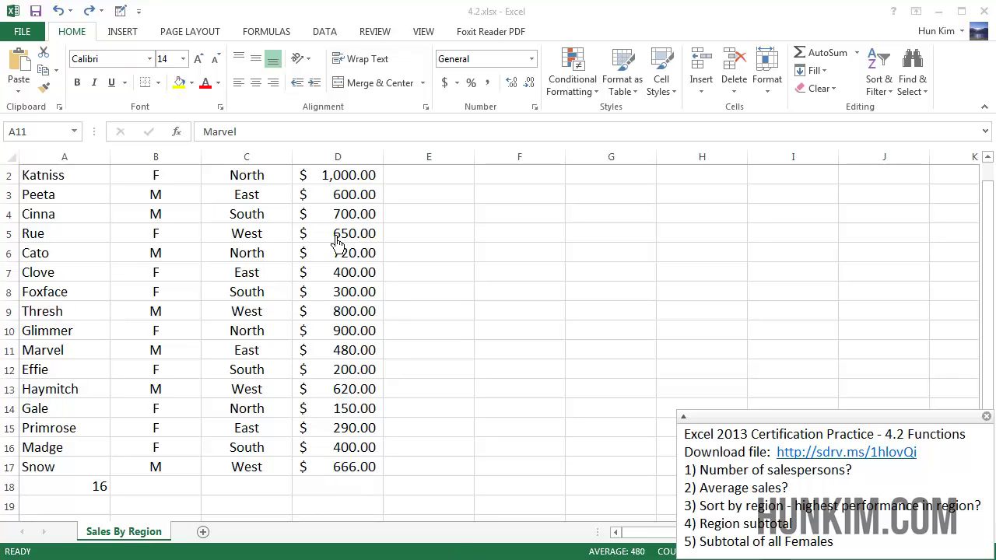
# Calculate the average sales in cell D18 with the formula =AVERAGE(D2:D17)
pyautogui.click(359, 499)
pyautogui.write('=average')
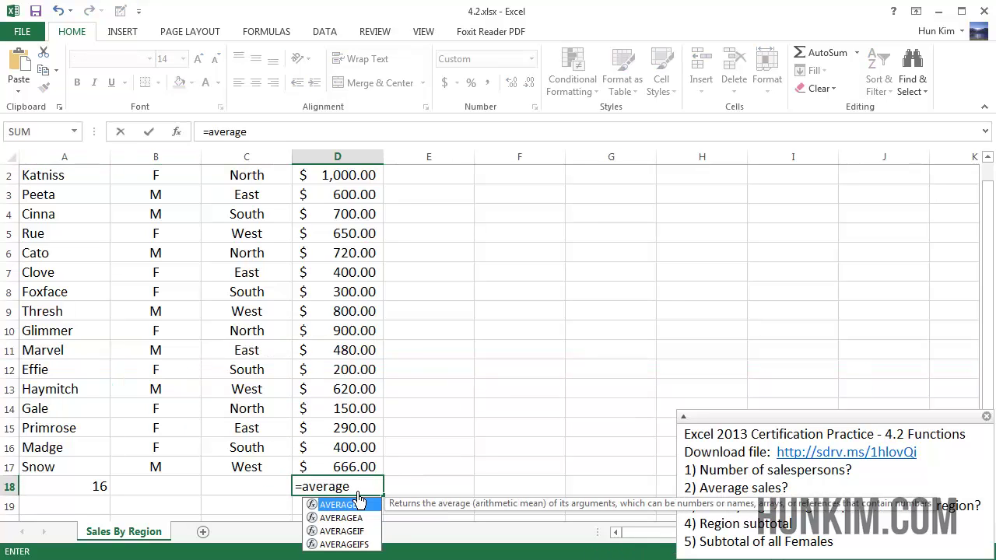
pyautogui.write('(')
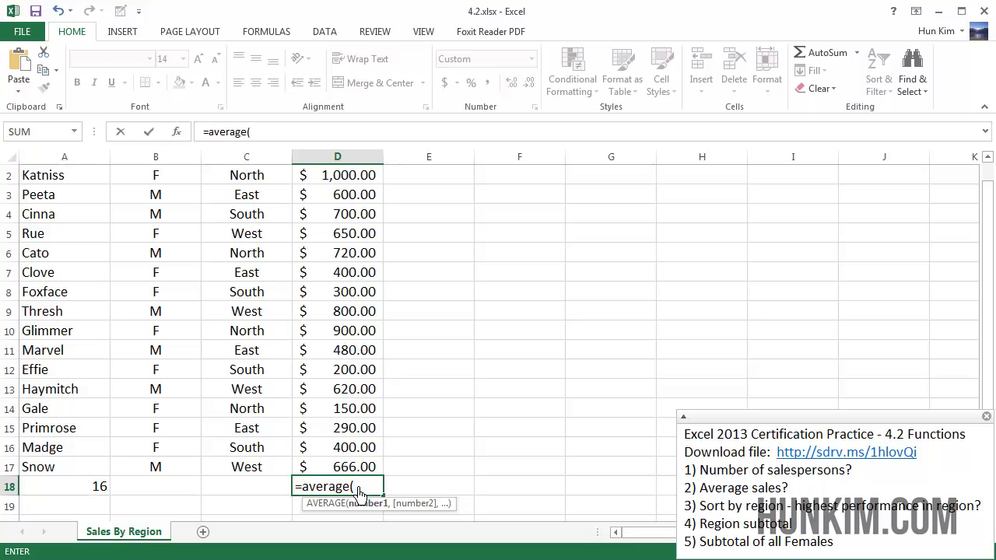
pyautogui.moveTo(374, 475); pyautogui.dragTo(360, 159)
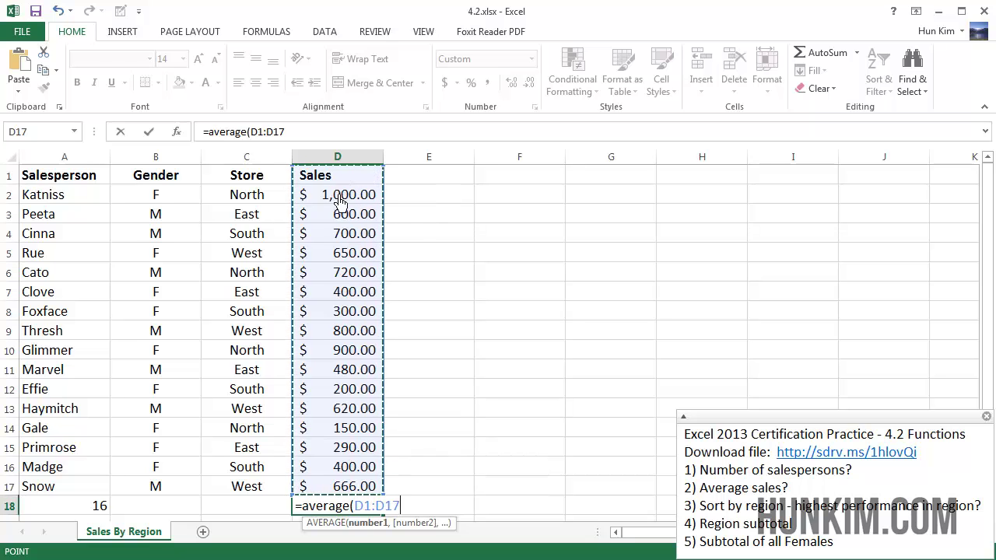
pyautogui.click(343, 201)
pyautogui.moveTo(346, 288); pyautogui.dragTo(363, 491)
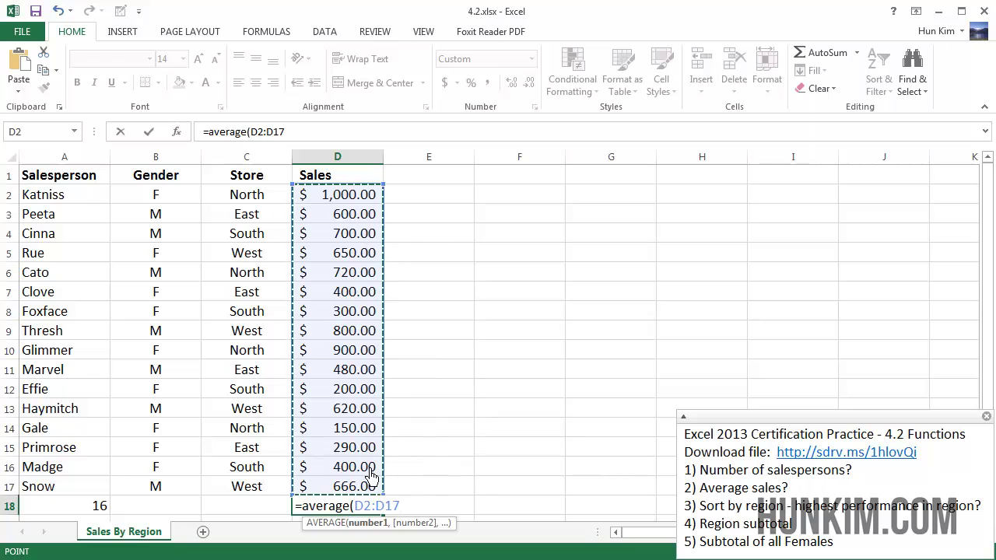
pyautogui.press('Return')
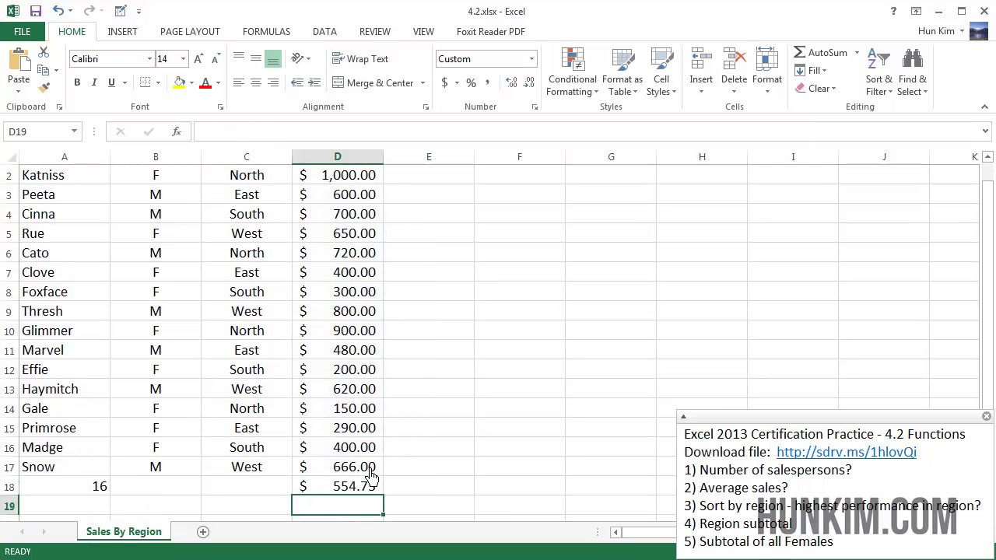
pyautogui.click(357, 490)
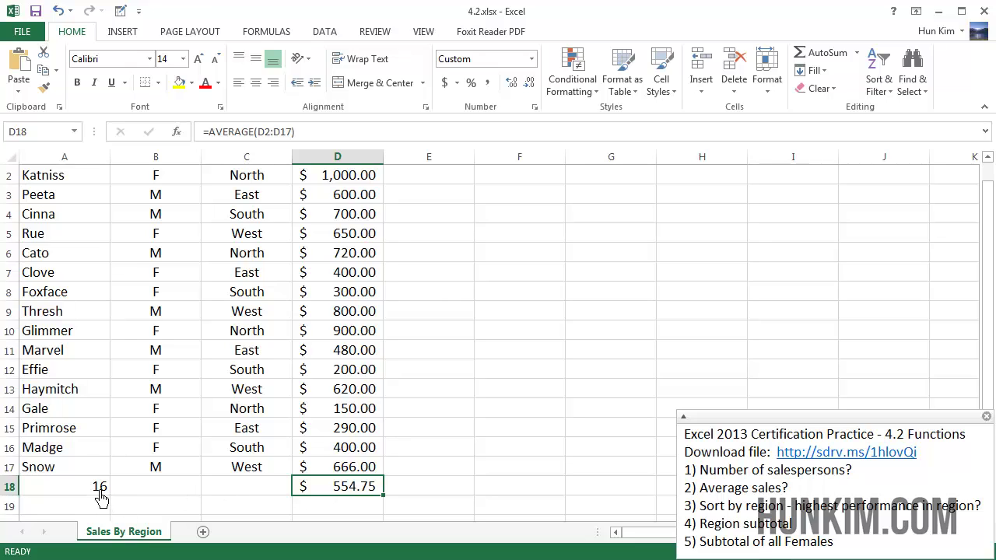
# Make row 18 with the salesperson count and the average sales bold
pyautogui.click(11, 487)
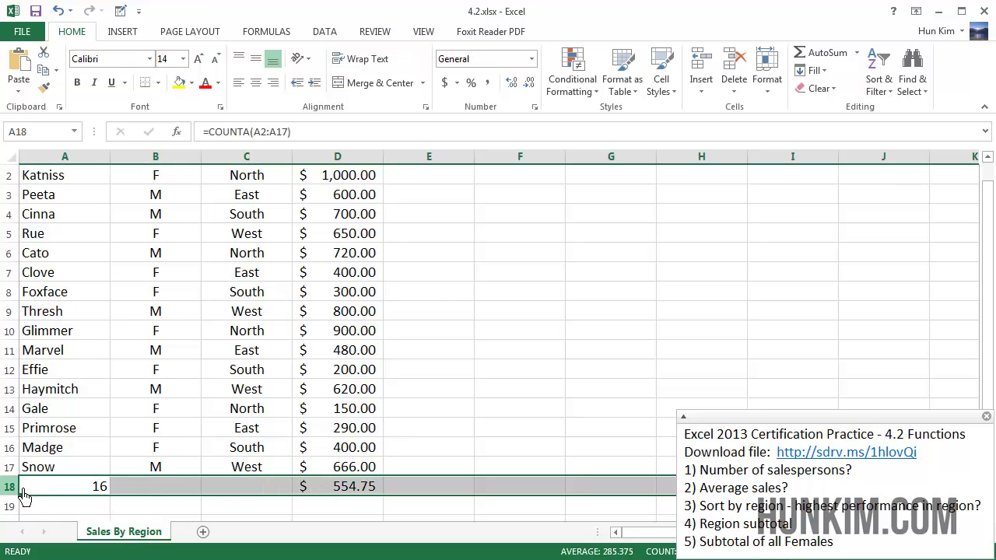
pyautogui.hotkey('ctrl', 'b')
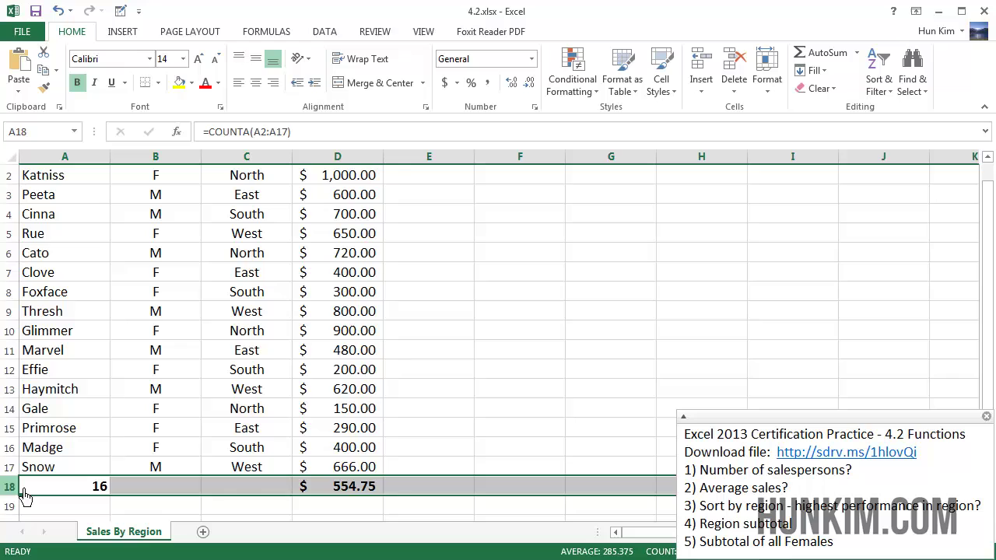
pyautogui.click(262, 488)
pyautogui.click(360, 492)
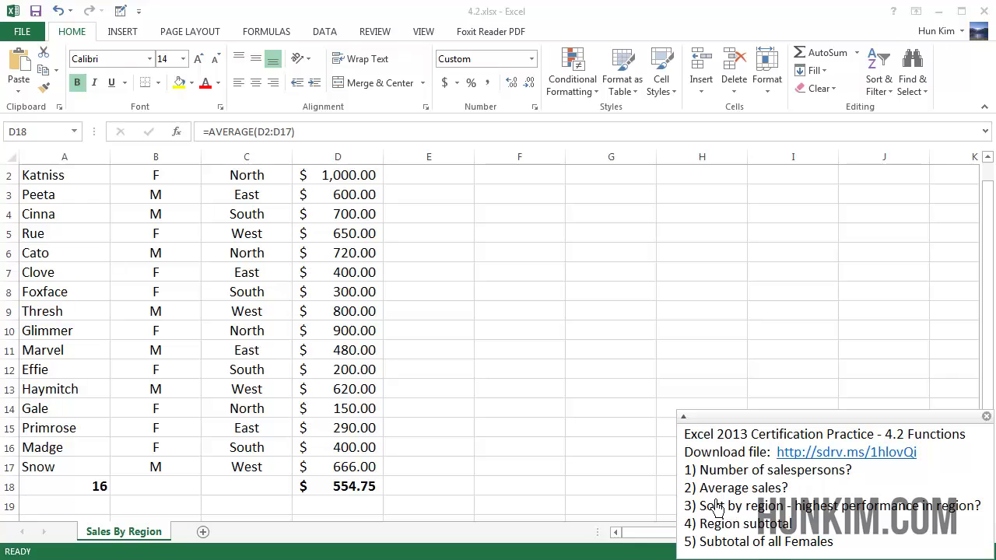
# Sort the data range A2:D17 by the Store column on values from A to Z
pyautogui.click(52, 178)
pyautogui.moveTo(55, 184); pyautogui.dragTo(347, 478)
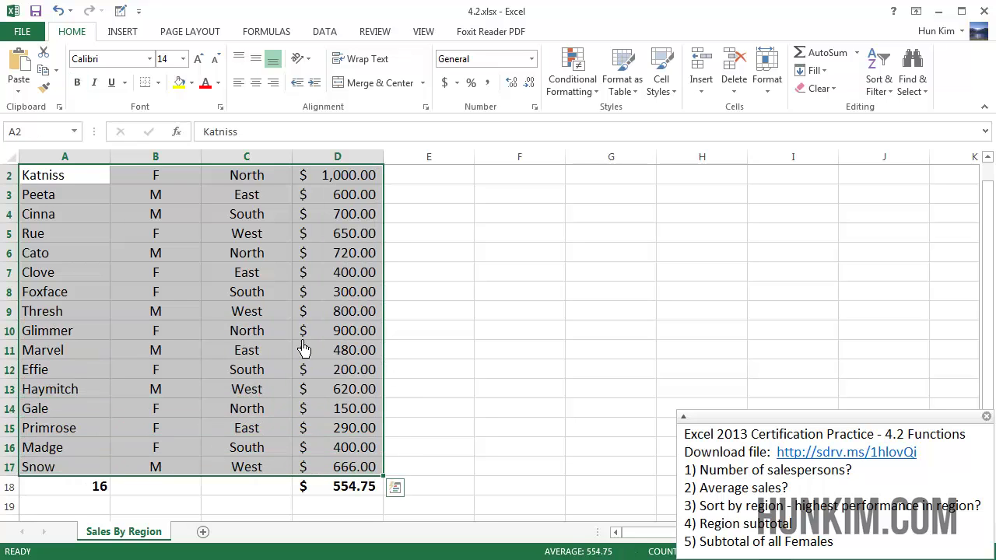
pyautogui.click(340, 35)
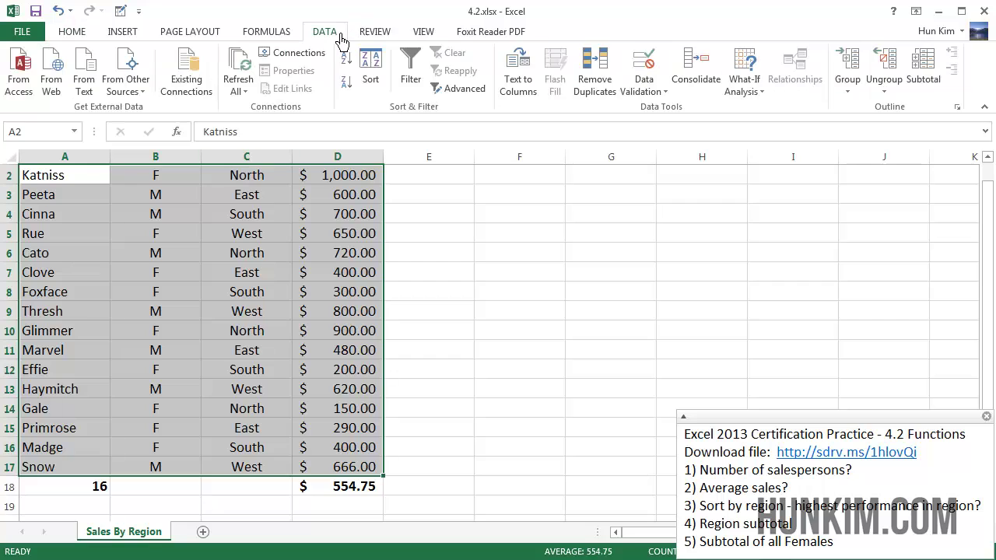
pyautogui.click(372, 68)
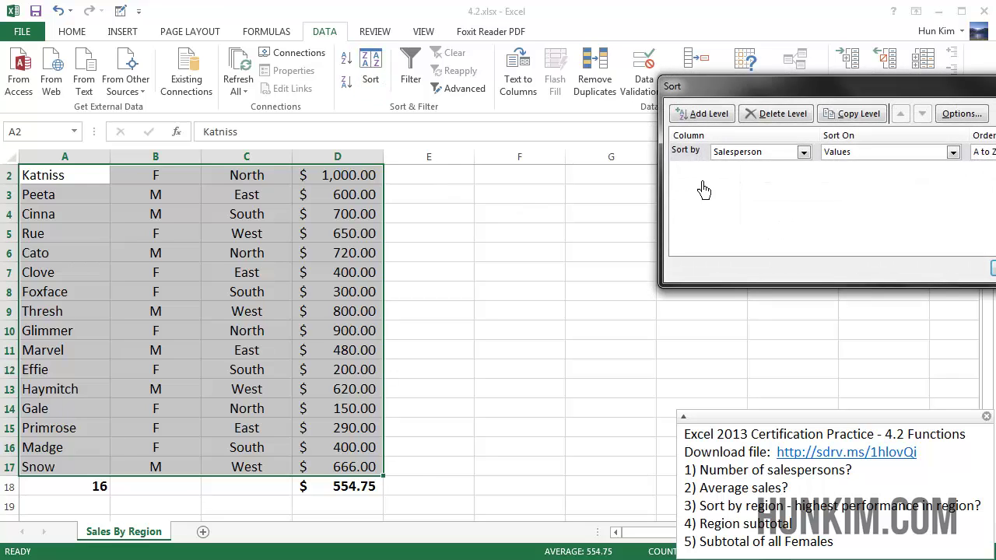
pyautogui.click(760, 153)
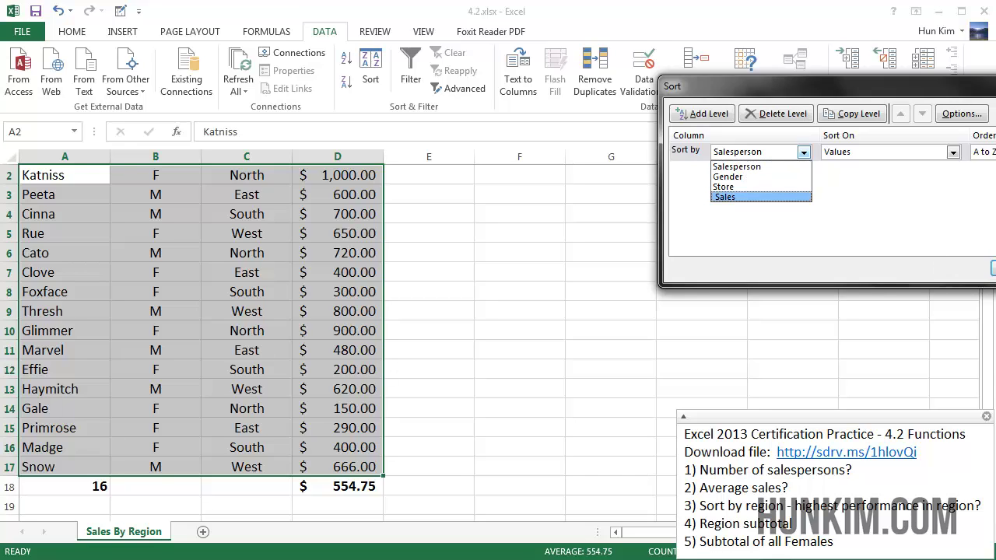
pyautogui.press('Escape')
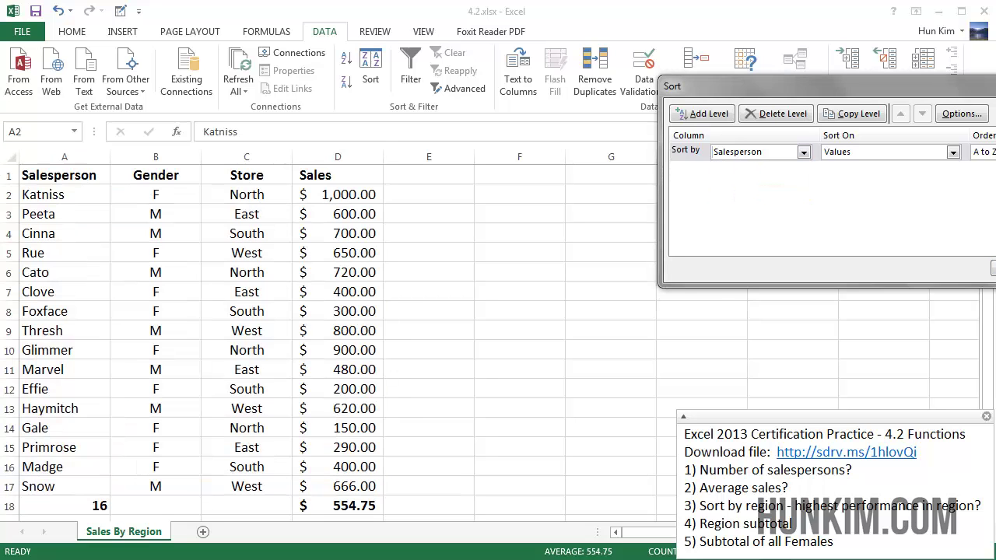
pyautogui.click(798, 153)
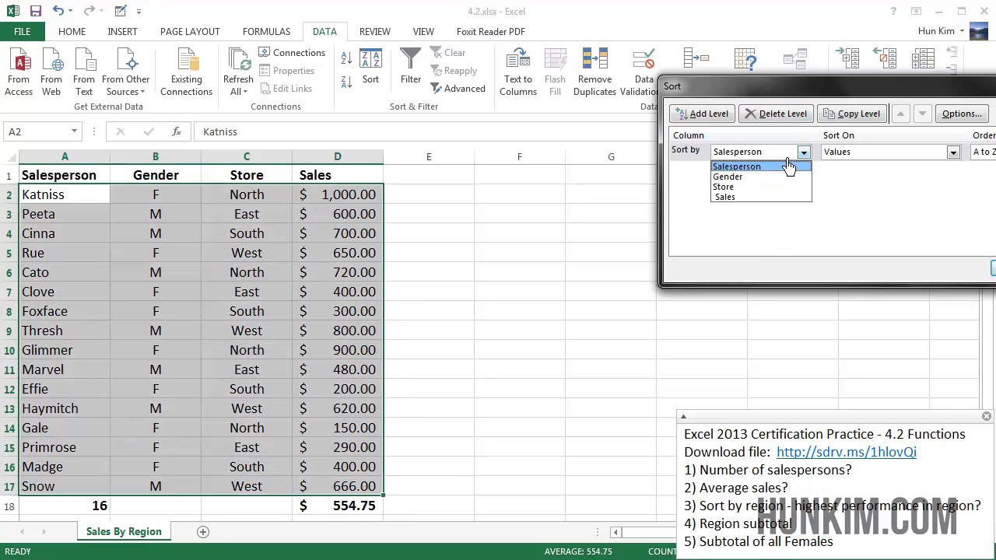
pyautogui.click(752, 188)
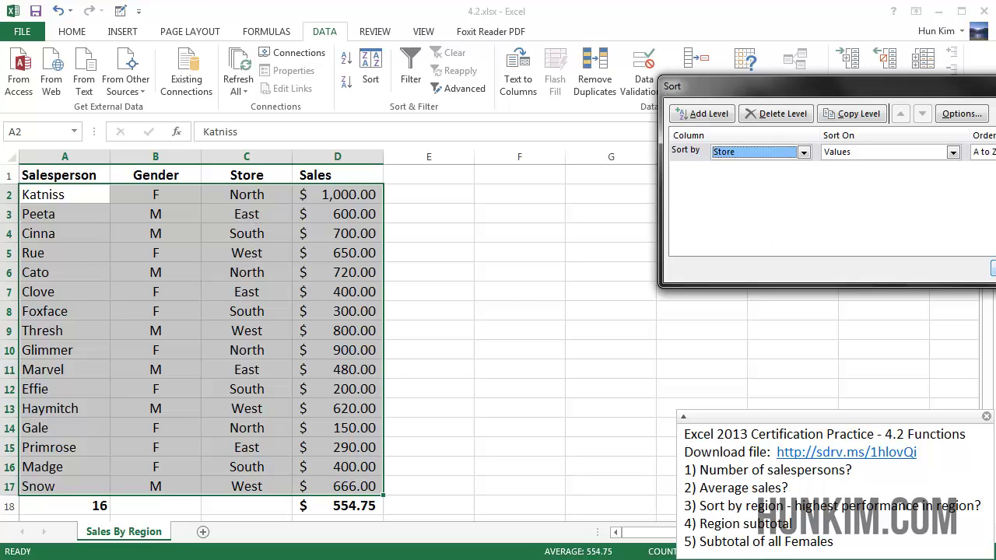
pyautogui.press('Return')
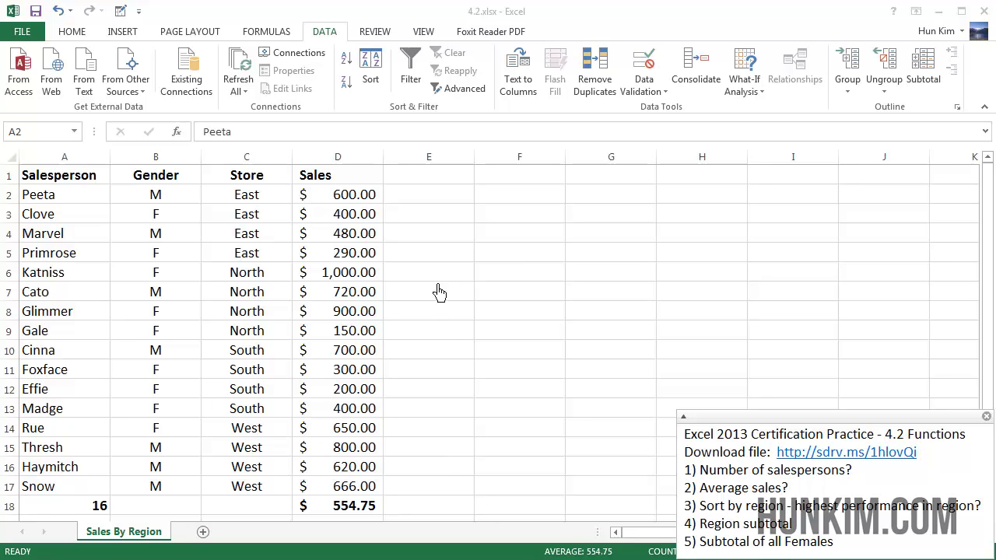
pyautogui.click(439, 257)
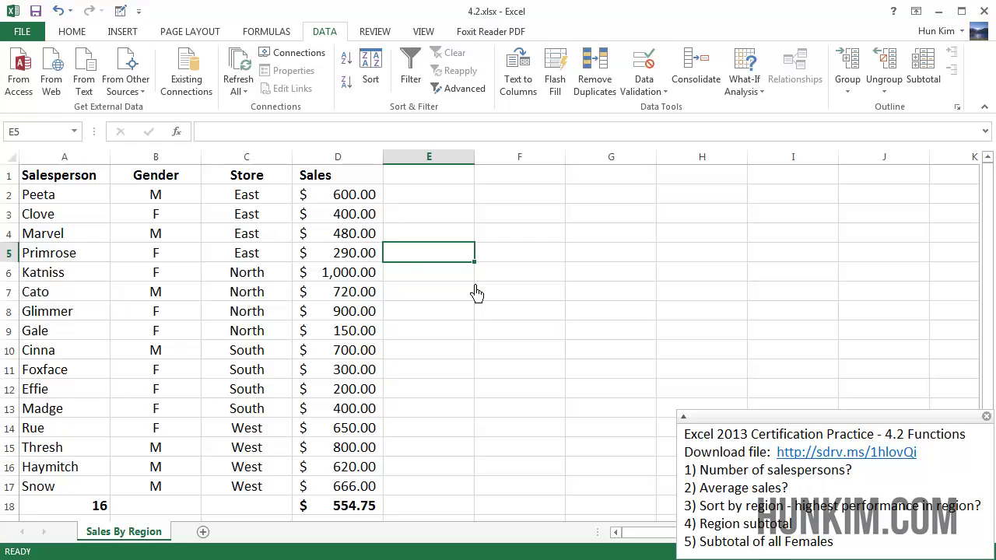
# Label cell E5 "East total" and calculate the East region's sales in F5 with the formula =SUM(D2:D5)
pyautogui.write('East ')
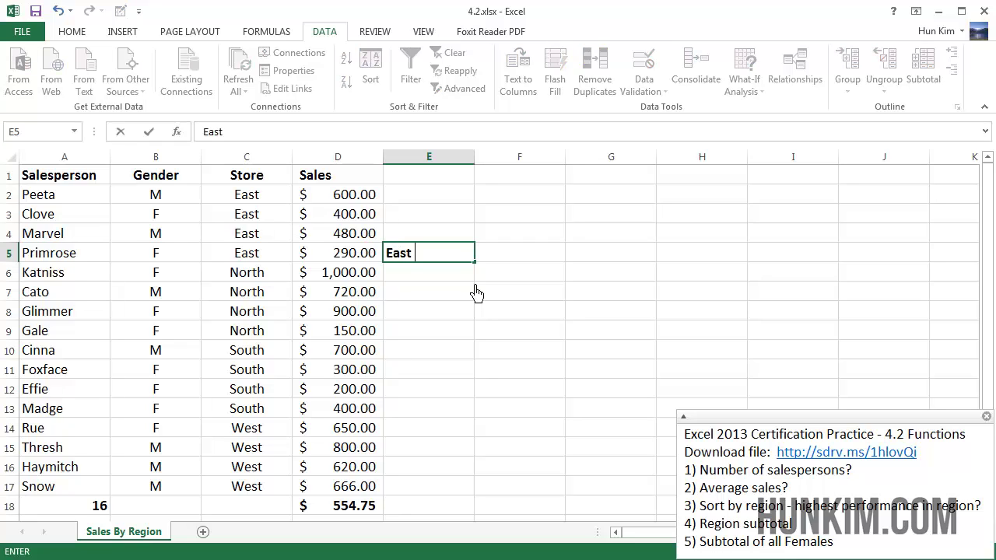
pyautogui.write('total')
pyautogui.press('Tab')
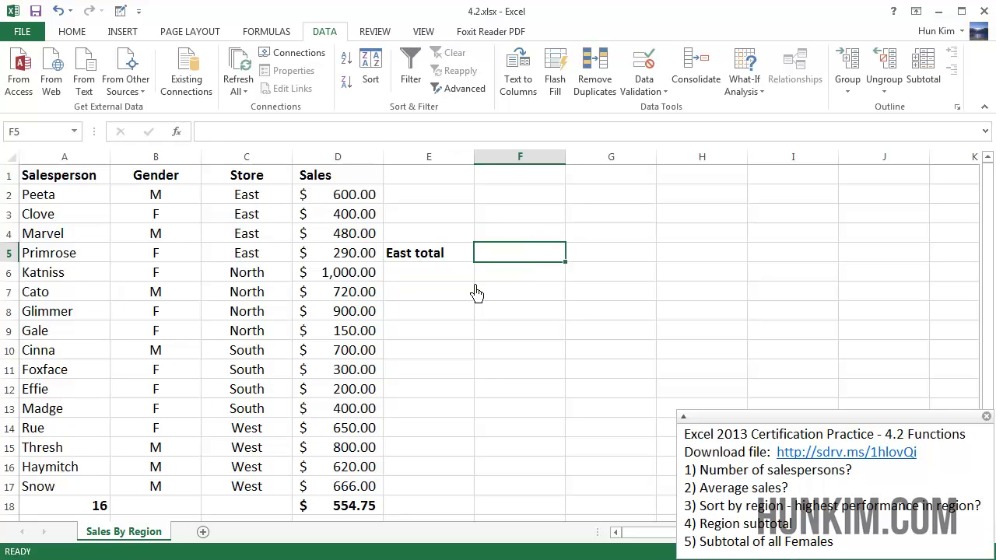
pyautogui.write('=')
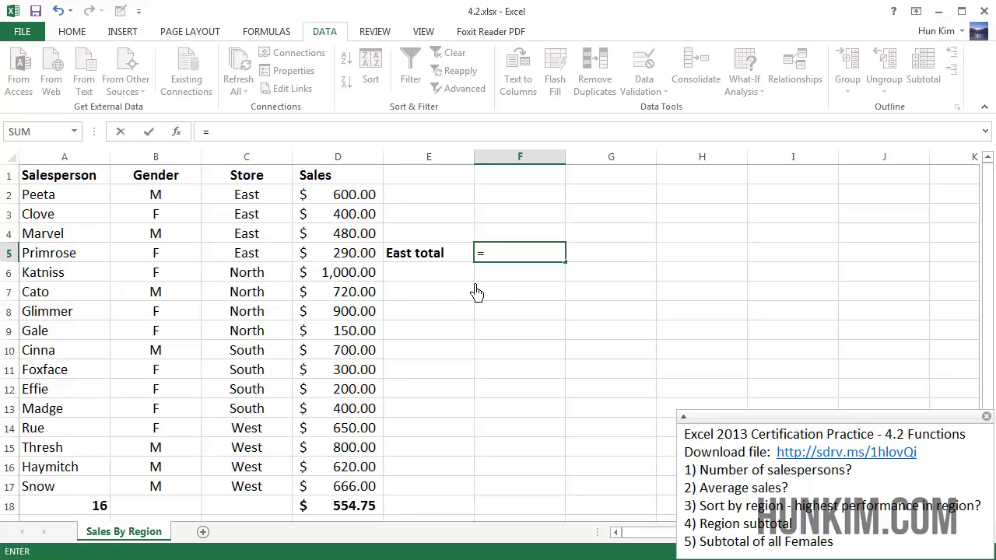
pyautogui.write('sum(')
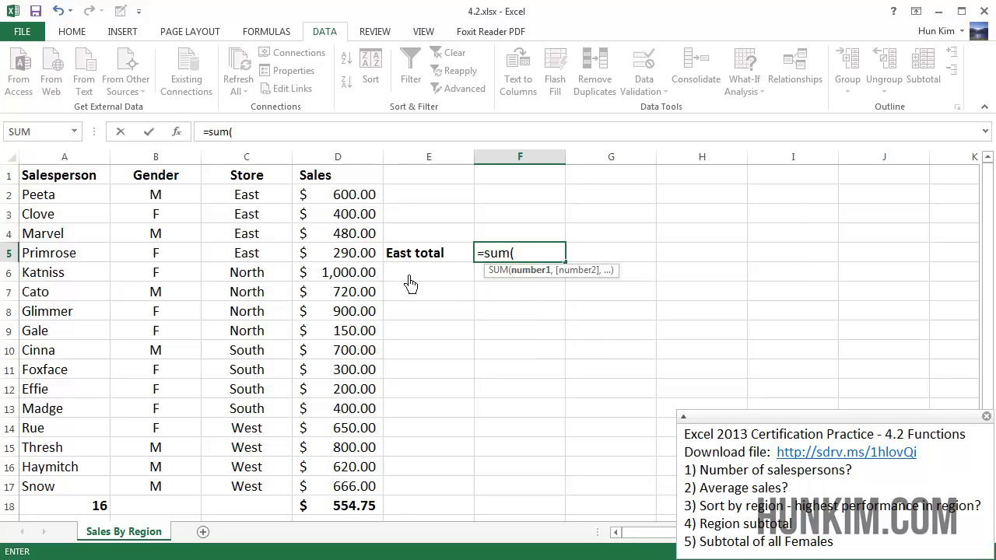
pyautogui.moveTo(363, 263); pyautogui.dragTo(365, 196)
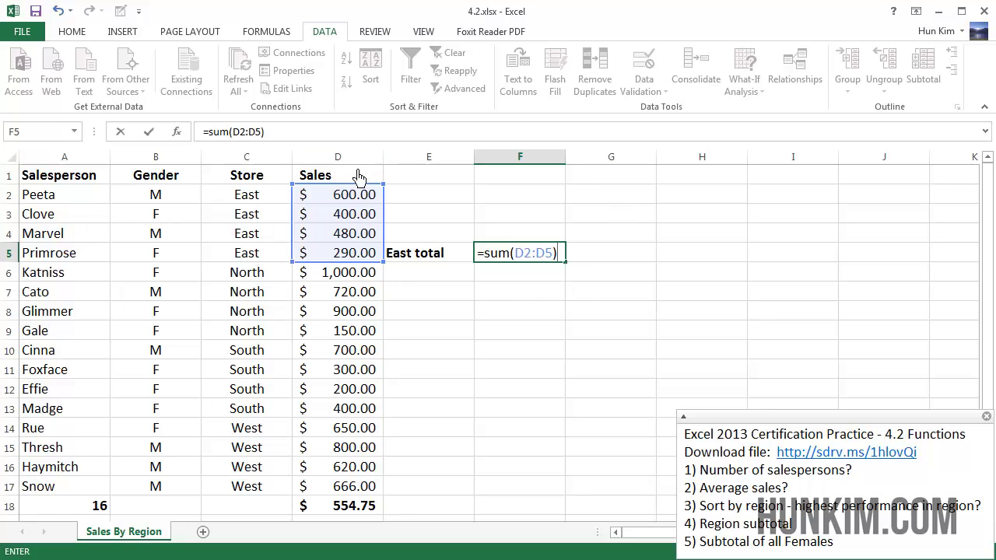
pyautogui.click(384, 269)
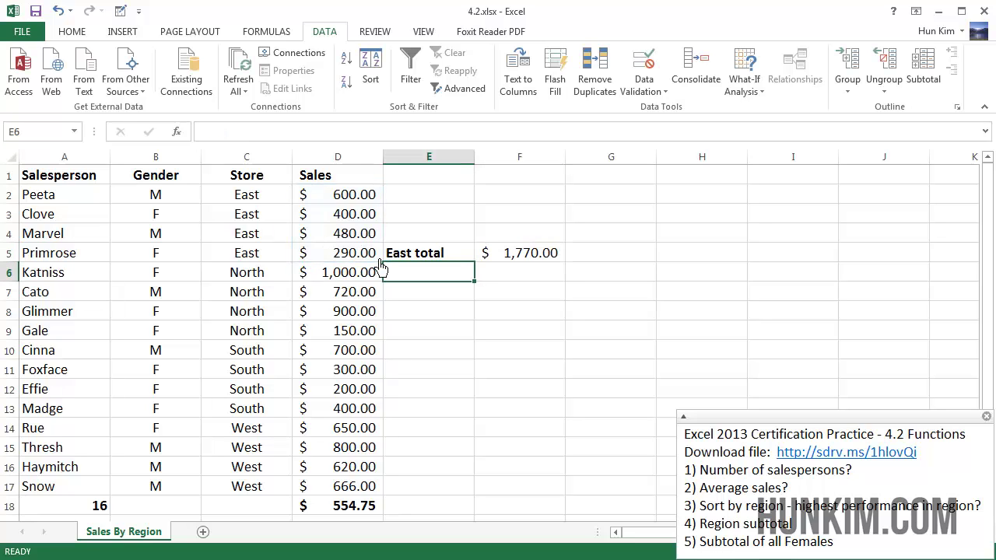
pyautogui.click(529, 262)
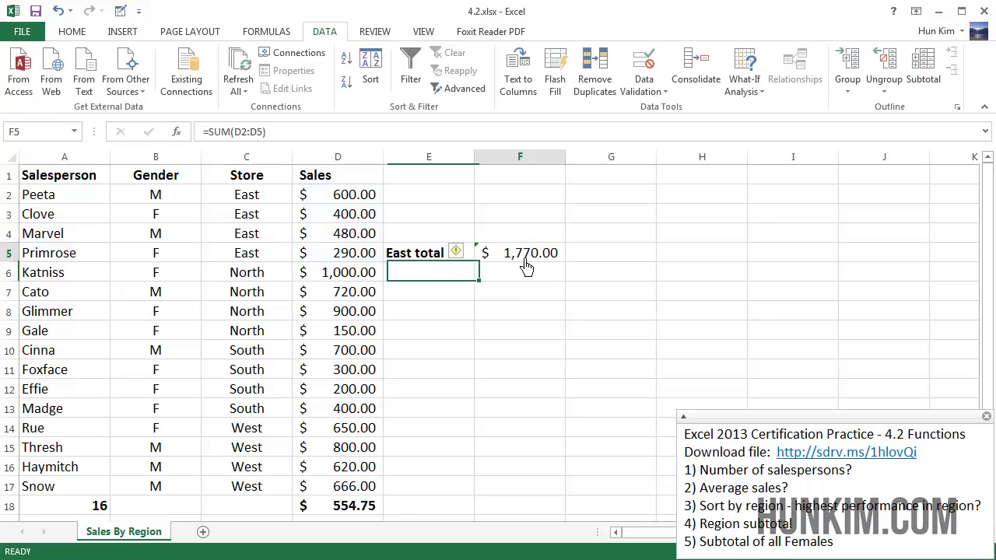
# Set the sales value in cell D2 to 650 to test the East total formula
pyautogui.click(355, 201)
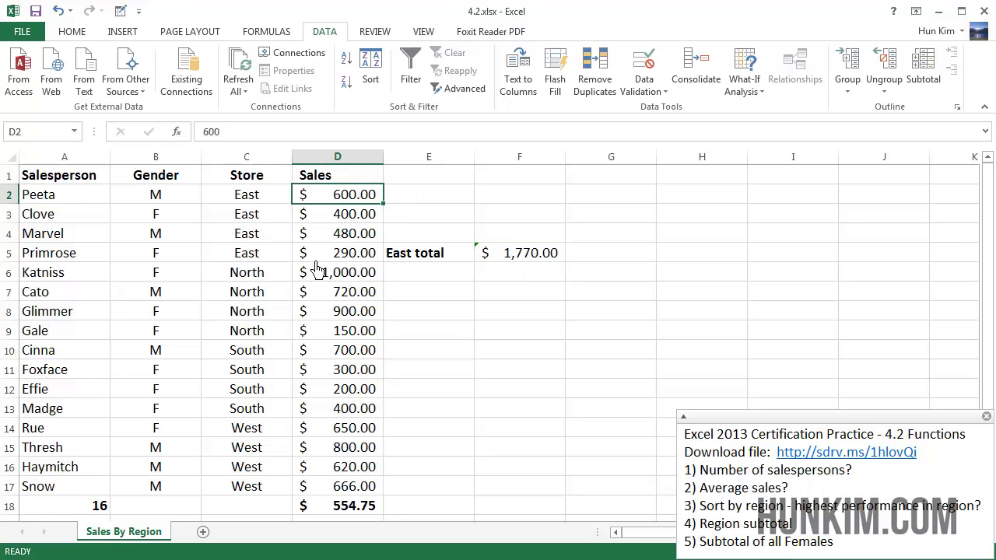
pyautogui.write('6')
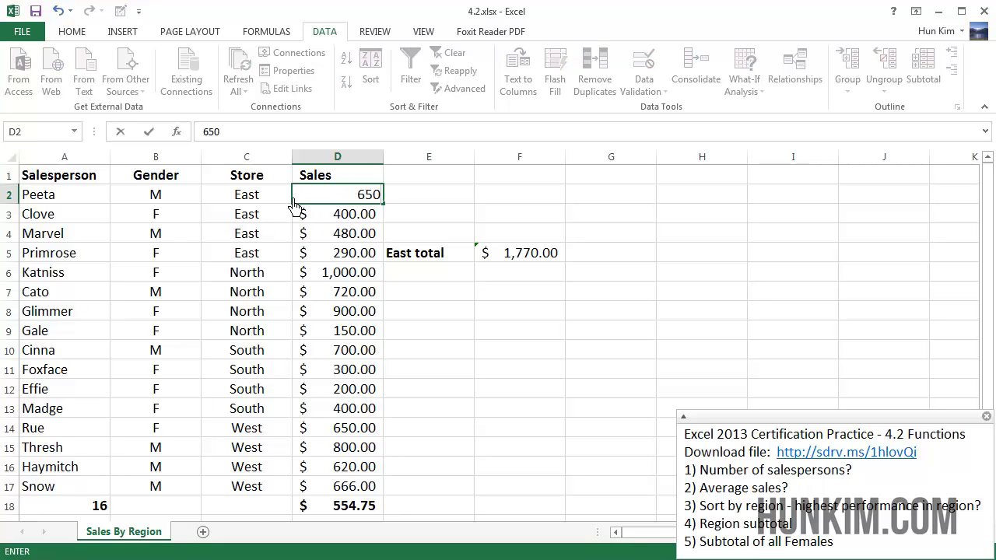
pyautogui.write('50')
pyautogui.press('Return')
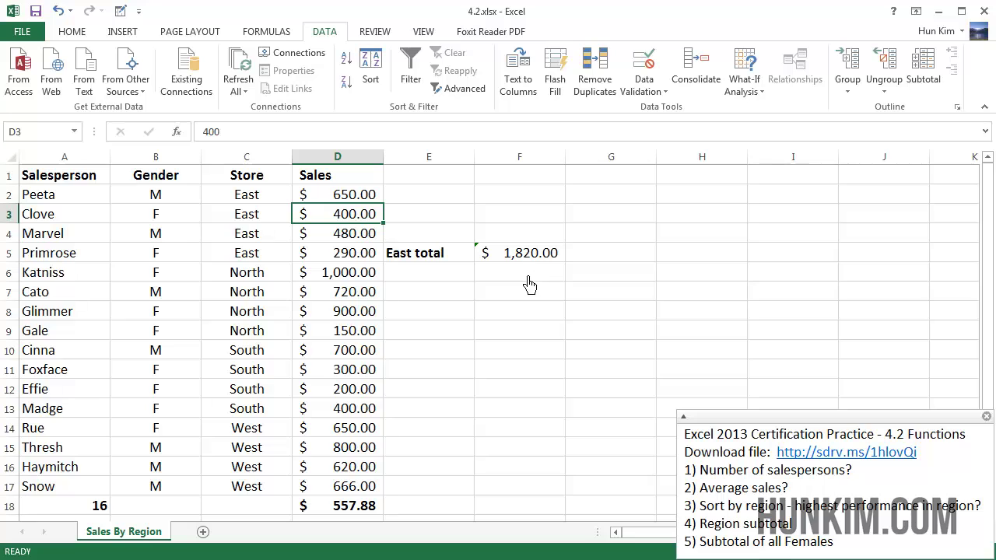
pyautogui.click(437, 468)
pyautogui.press('Down')
pyautogui.press('Down')
pyautogui.press('Down')
pyautogui.press('Down')
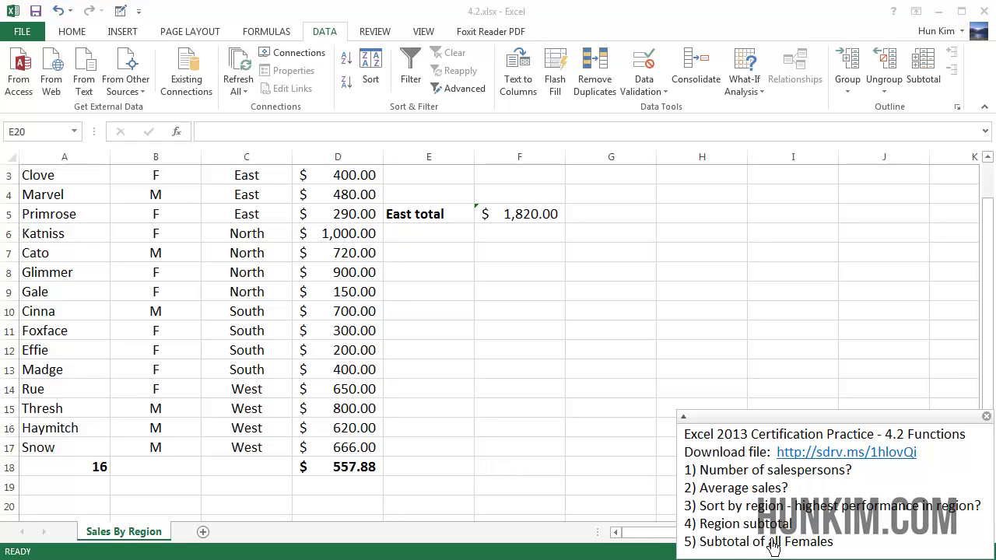
pyautogui.click(463, 392)
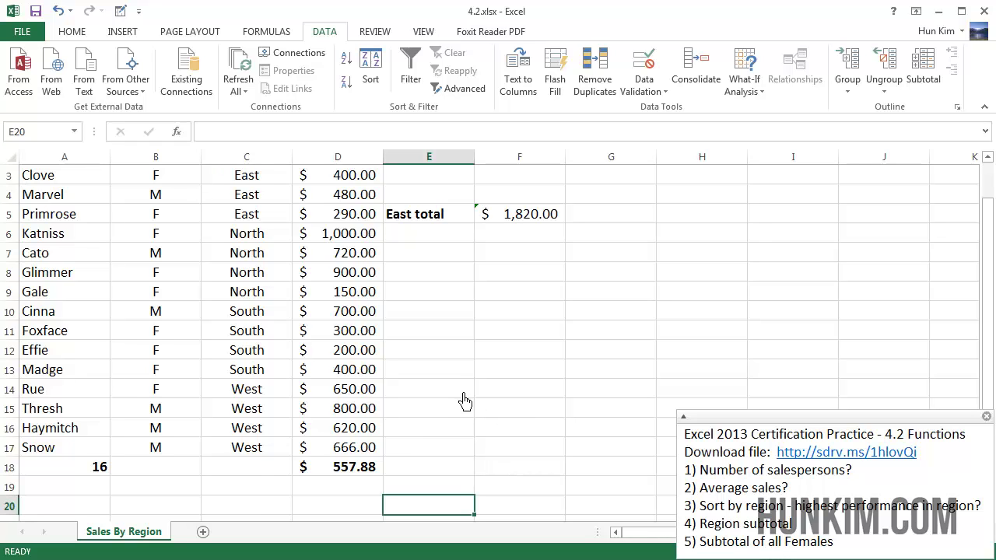
pyautogui.scroll(1, 463, 400)
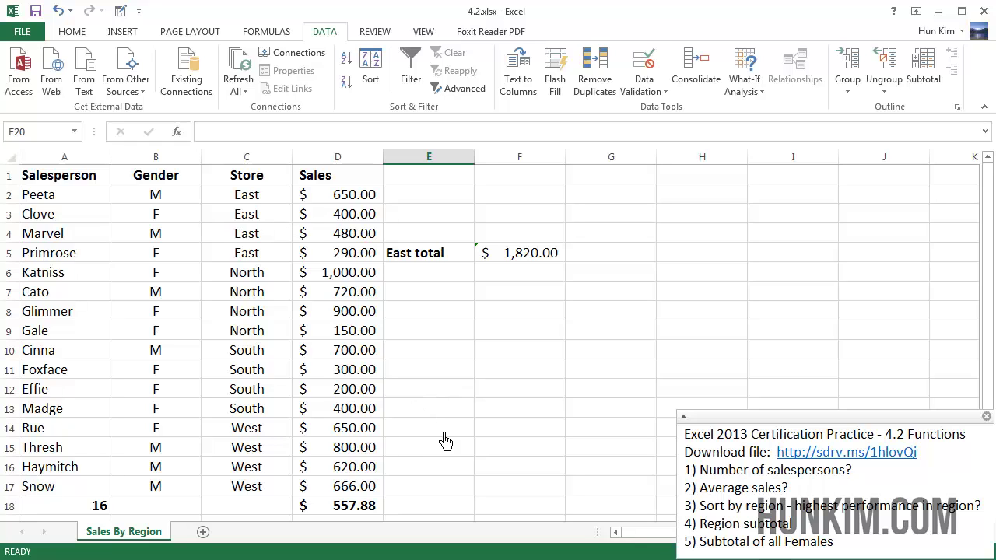
# Start a SUMIF formula in cell E13 for the subtotal of all females
pyautogui.click(440, 416)
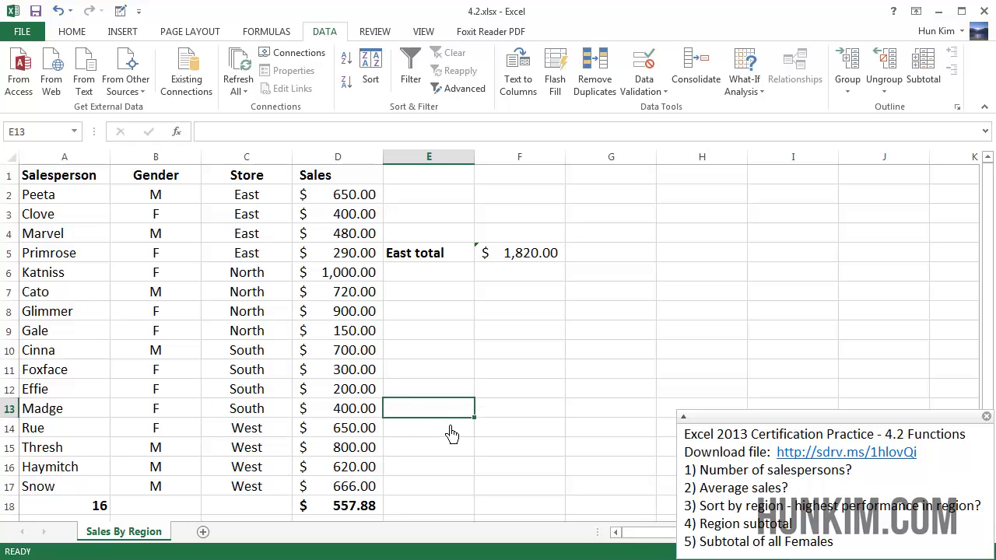
pyautogui.write('=sumif')
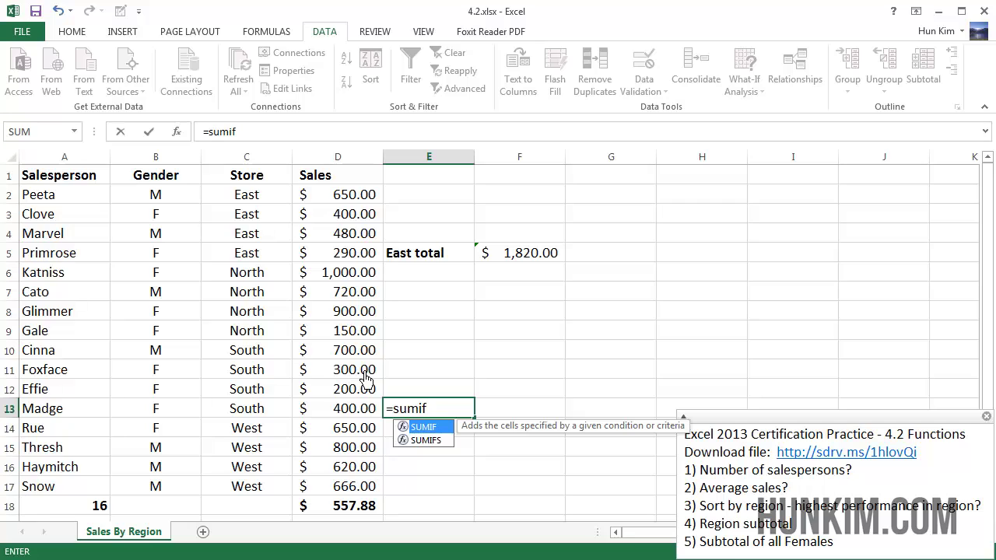
pyautogui.write('(')
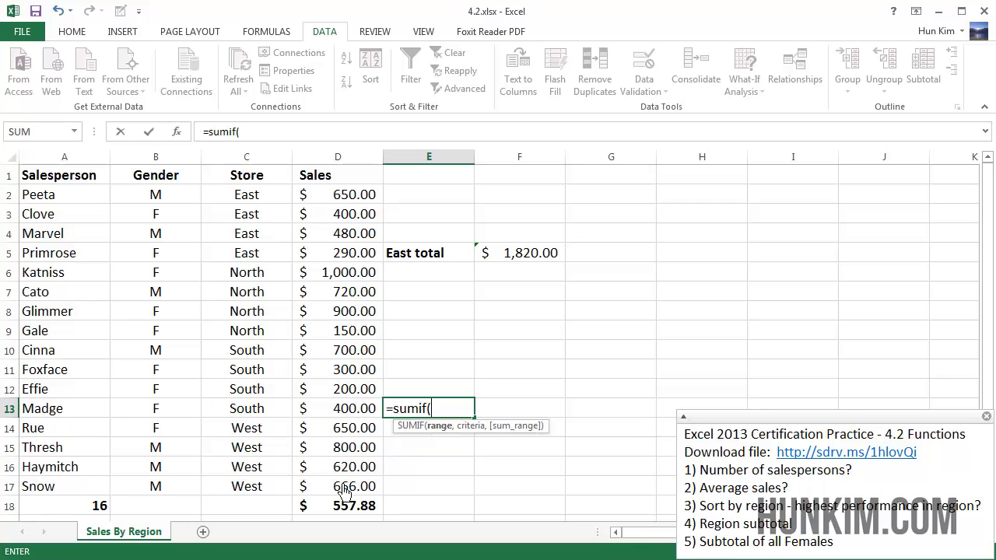
pyautogui.moveTo(352, 488); pyautogui.dragTo(351, 214)
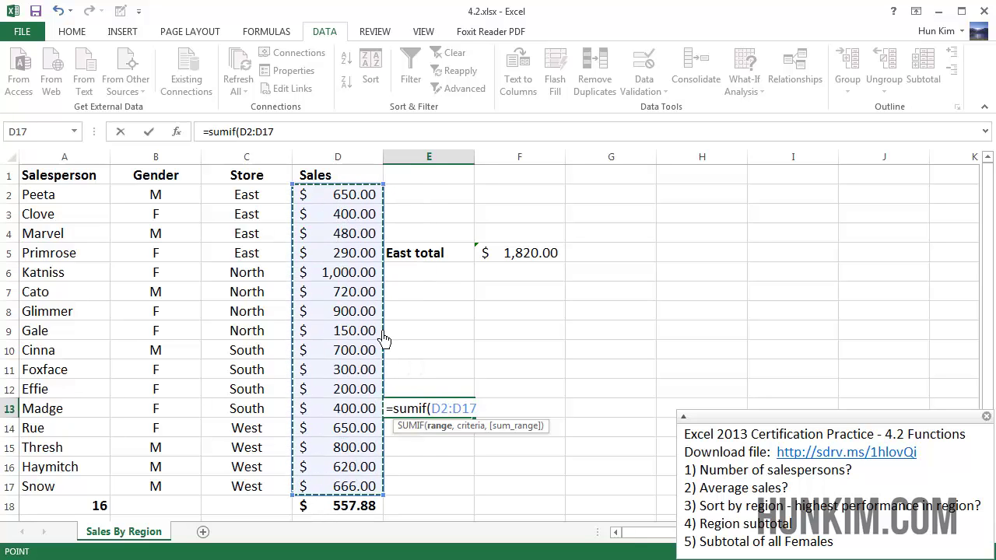
pyautogui.write(',"F')
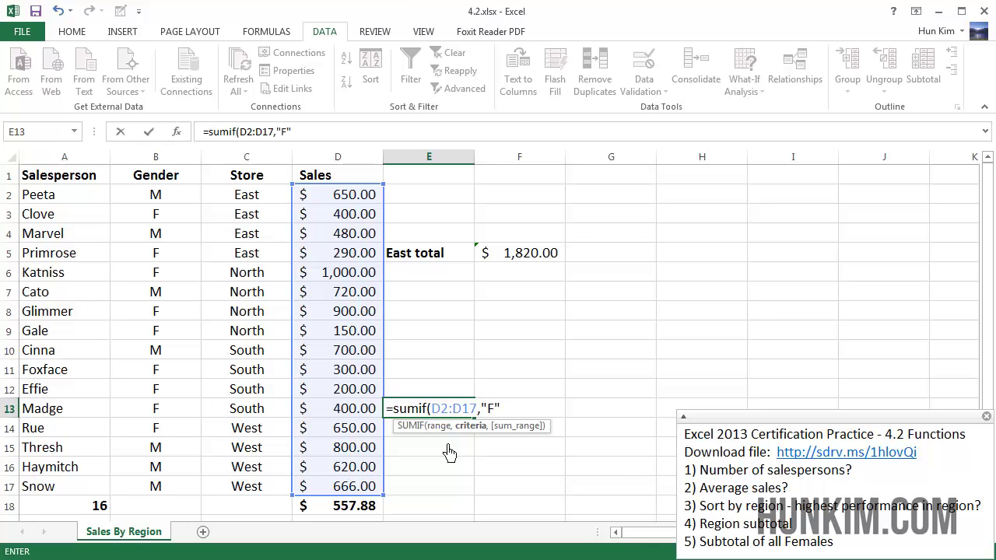
pyautogui.press('BackSpace')
pyautogui.press('BackSpace')
pyautogui.press('BackSpace')
pyautogui.press('BackSpace')
pyautogui.press('BackSpace')
pyautogui.press('BackSpace')
pyautogui.press('BackSpace')
pyautogui.press('BackSpace')
pyautogui.press('BackSpace')
pyautogui.press('BackSpace')
pyautogui.press('BackSpace')
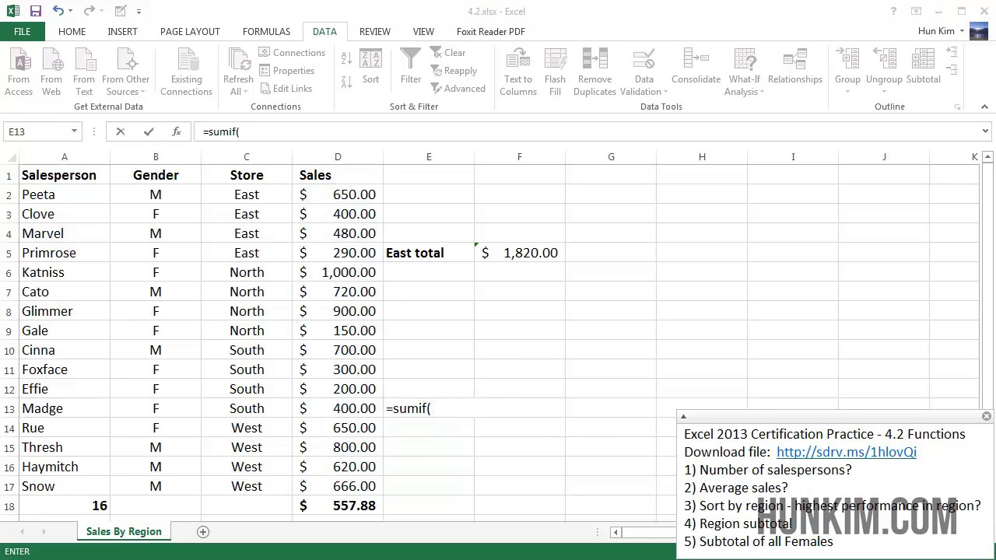
# Change the function in E13 to SUMIFS and complete the female sales subtotal as =SUMIFS(D2:D17,B2:B17,"F")
pyautogui.click(444, 414)
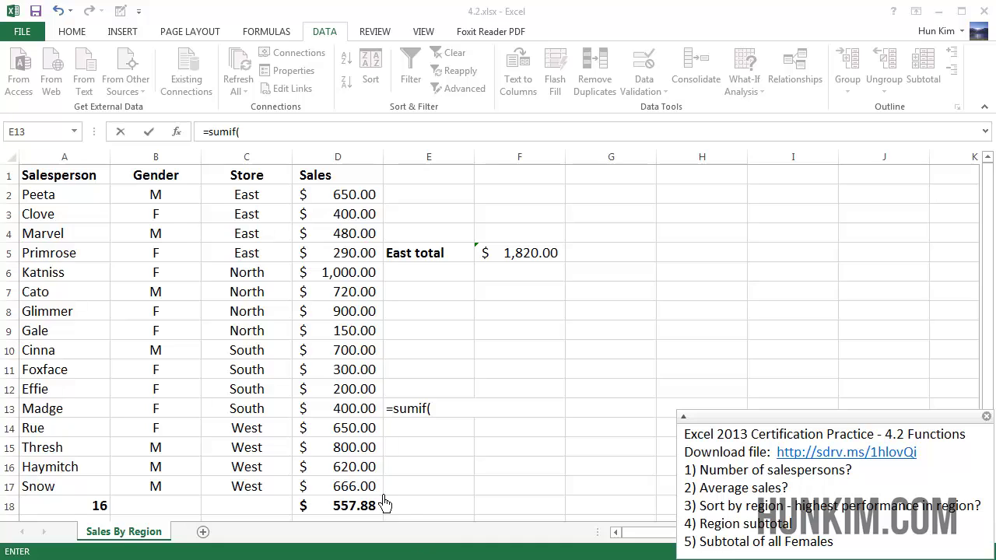
pyautogui.click(449, 417)
pyautogui.press('BackSpace')
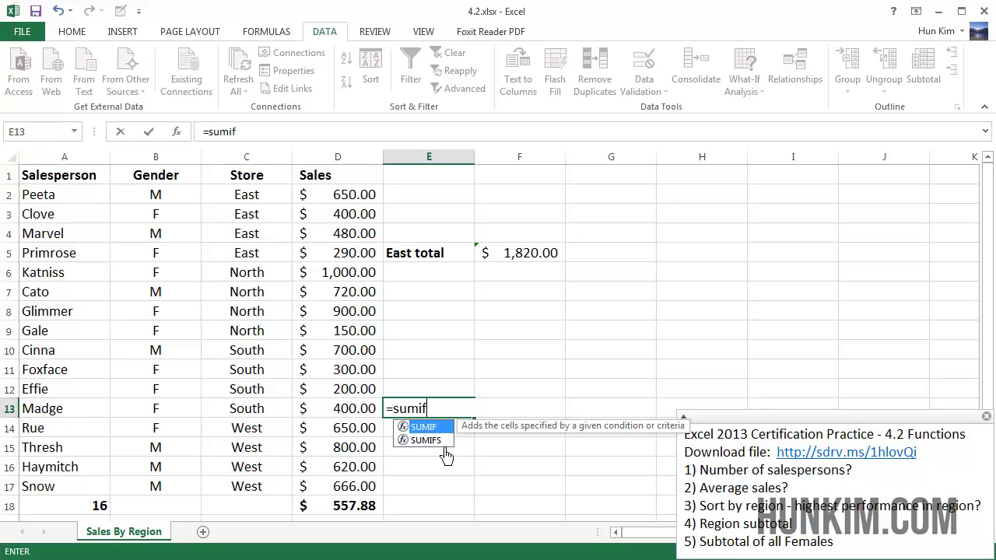
pyautogui.write('s')
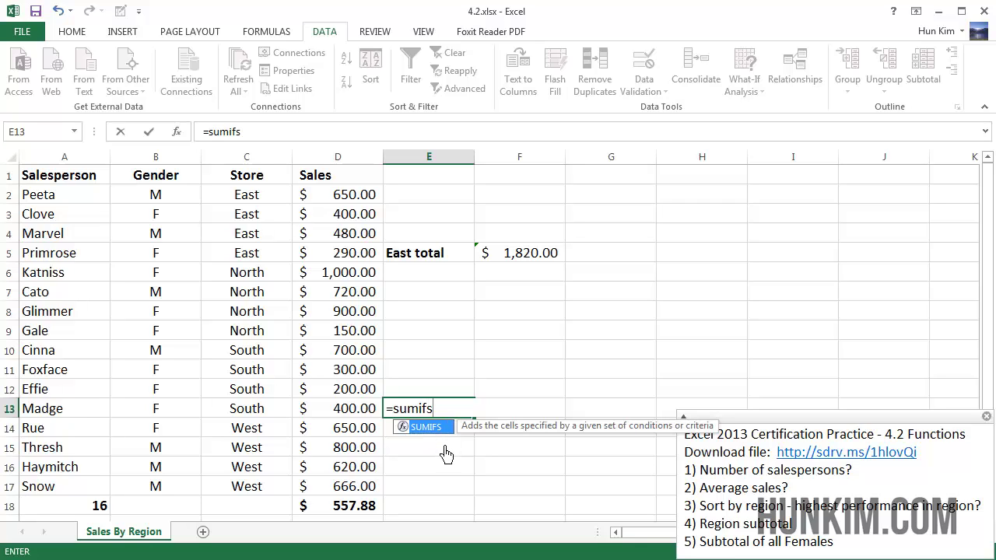
pyautogui.write('(')
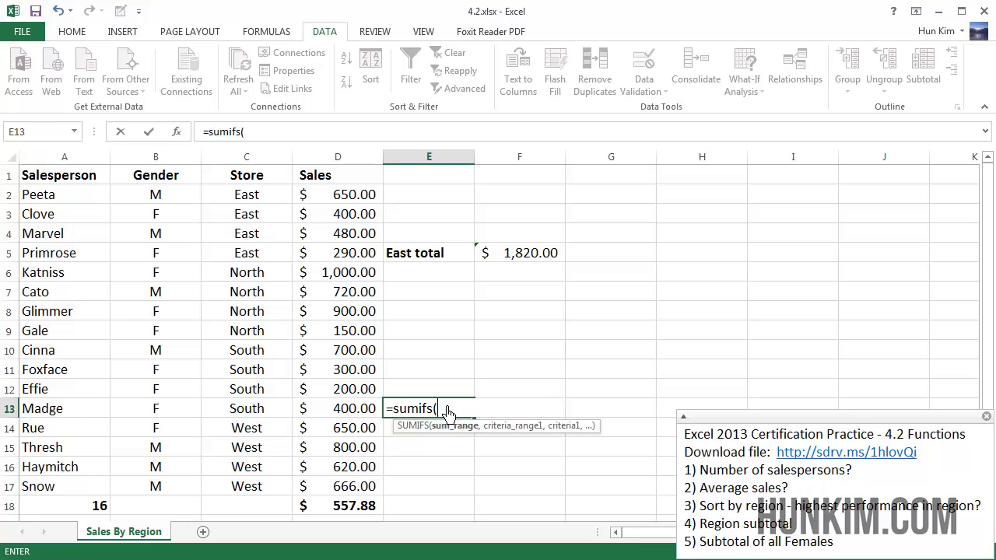
pyautogui.moveTo(358, 487); pyautogui.dragTo(352, 204)
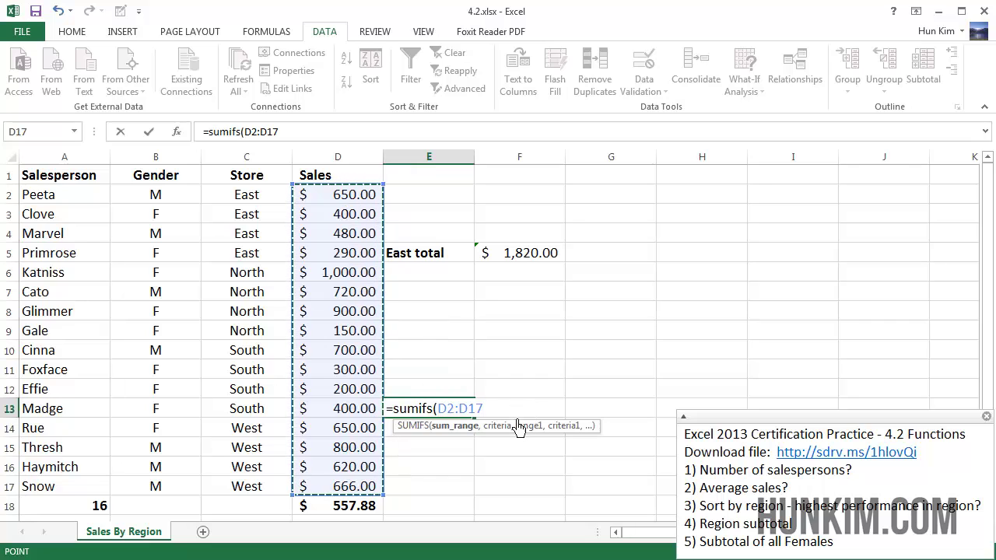
pyautogui.write(',')
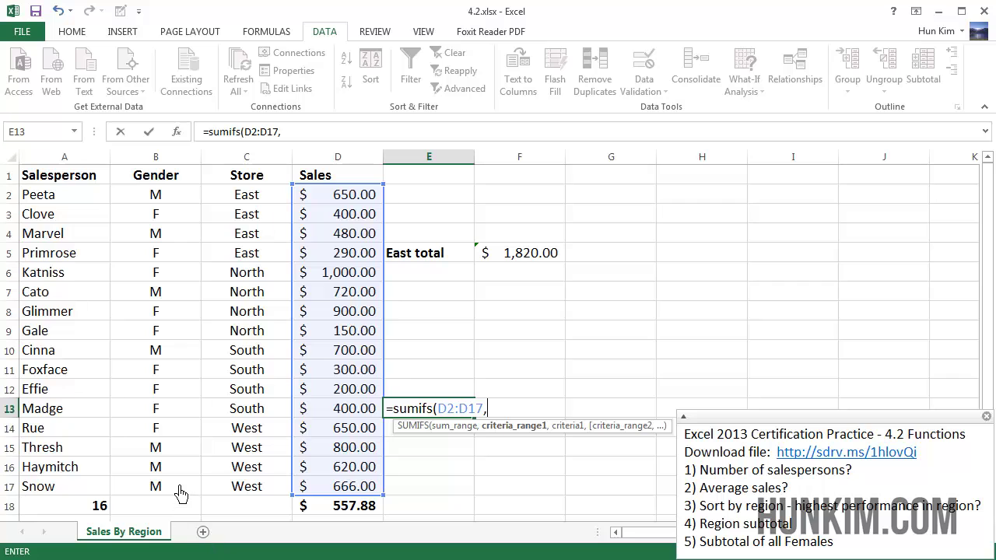
pyautogui.moveTo(177, 492); pyautogui.dragTo(162, 209)
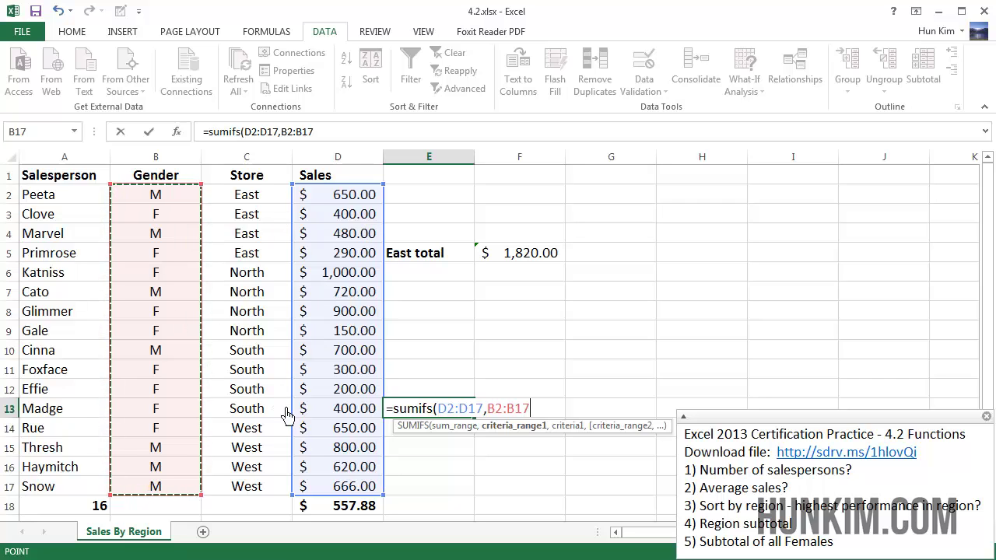
pyautogui.write(',')
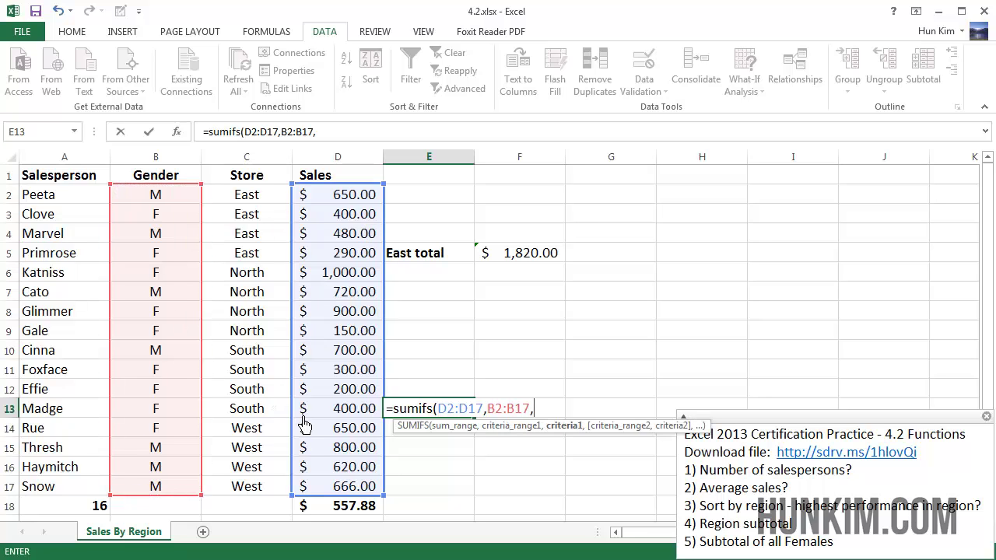
pyautogui.write('"F')
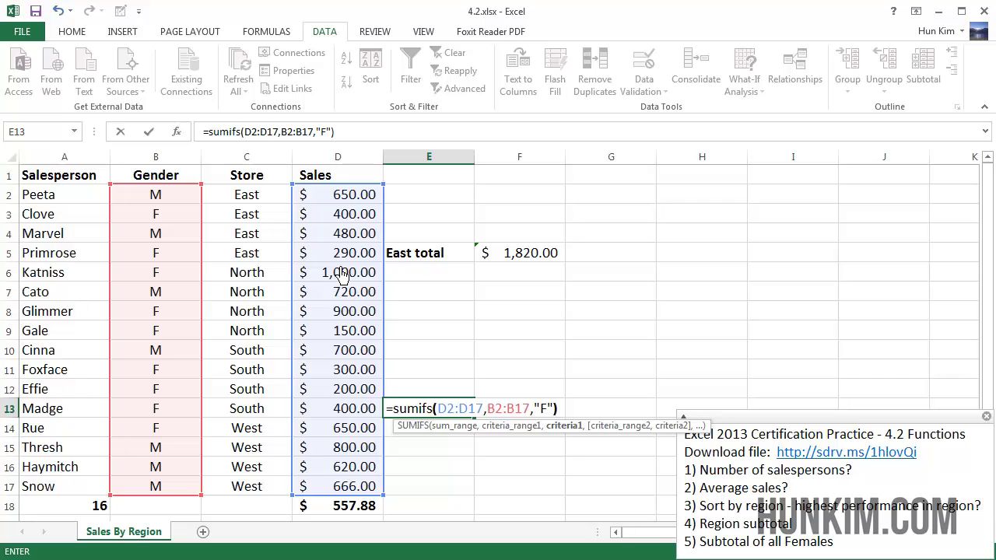
pyautogui.press('Return')
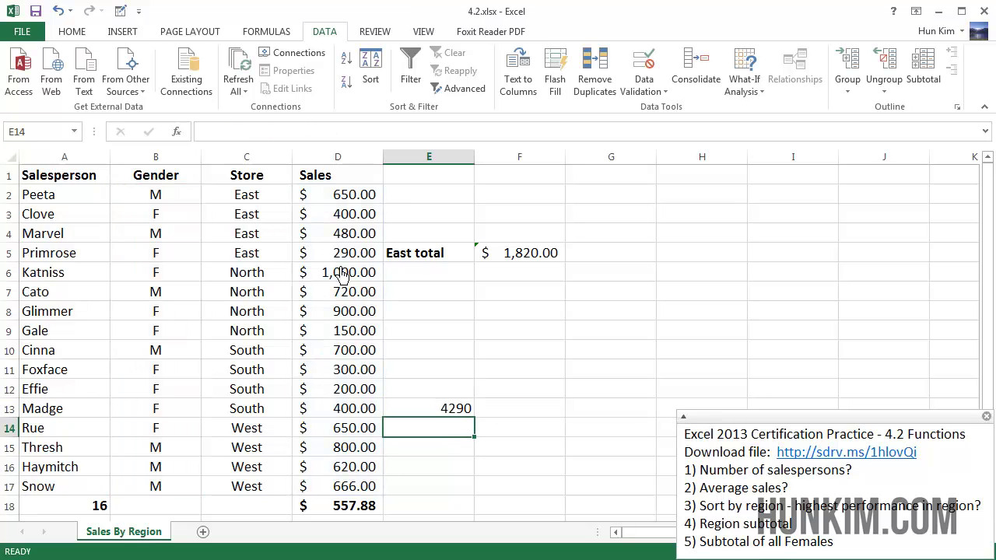
pyautogui.click(440, 415)
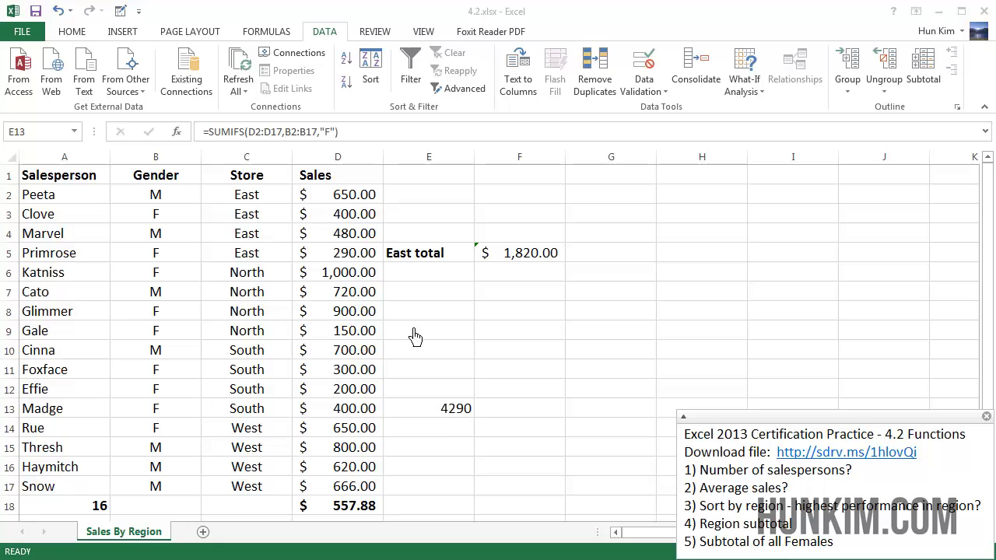
# Bold the sales amounts of the female salespersons in the East and North stores: D3, D5, D6, D8 and D9
pyautogui.click(371, 220)
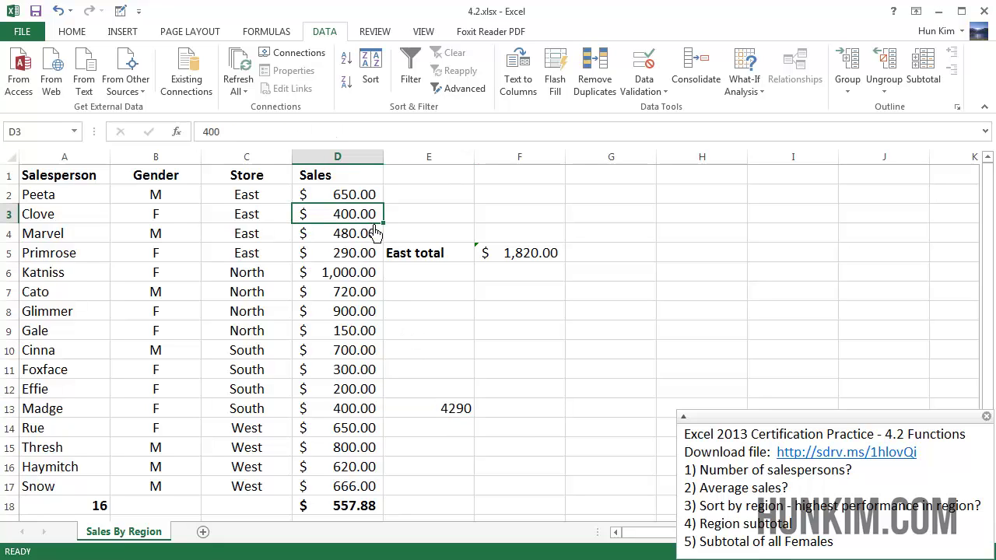
pyautogui.hotkey('ctrl', 'b')
pyautogui.click(359, 261)
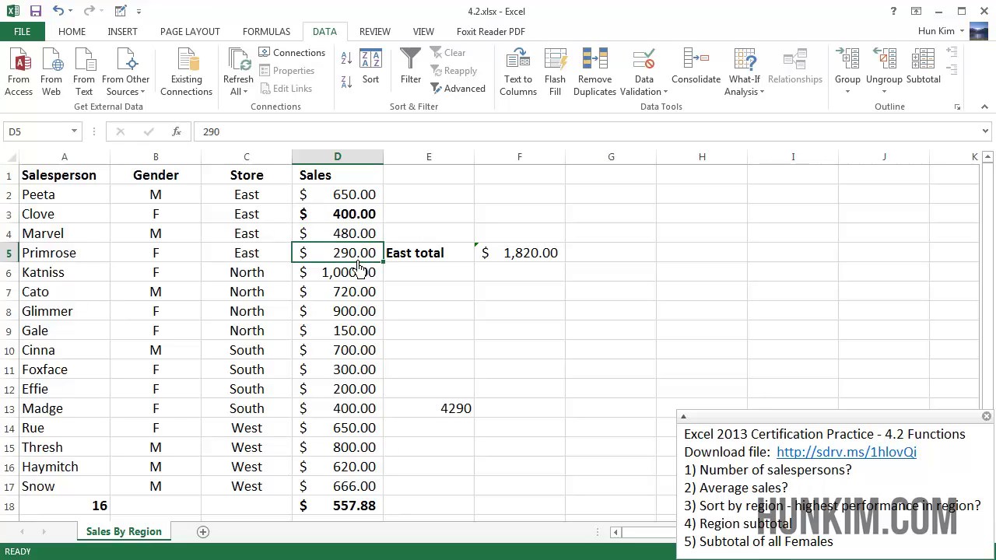
pyautogui.hotkey('ctrl', 'b')
pyautogui.press('Down')
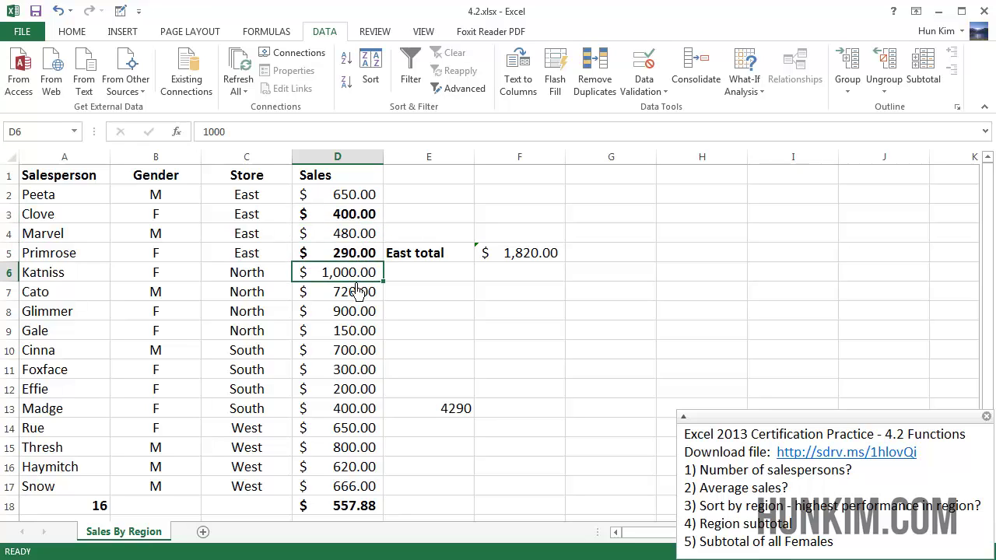
pyautogui.hotkey('ctrl', 'b')
pyautogui.press('Down')
pyautogui.press('Down')
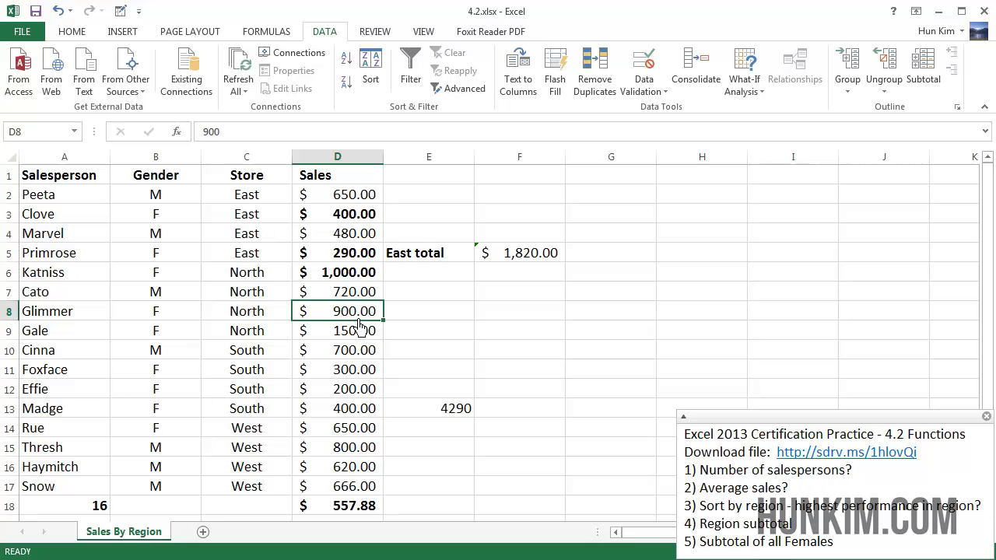
pyautogui.keyDown('shift'); pyautogui.click(360, 331); pyautogui.keyUp('shift')
pyautogui.hotkey('ctrl', 'b')
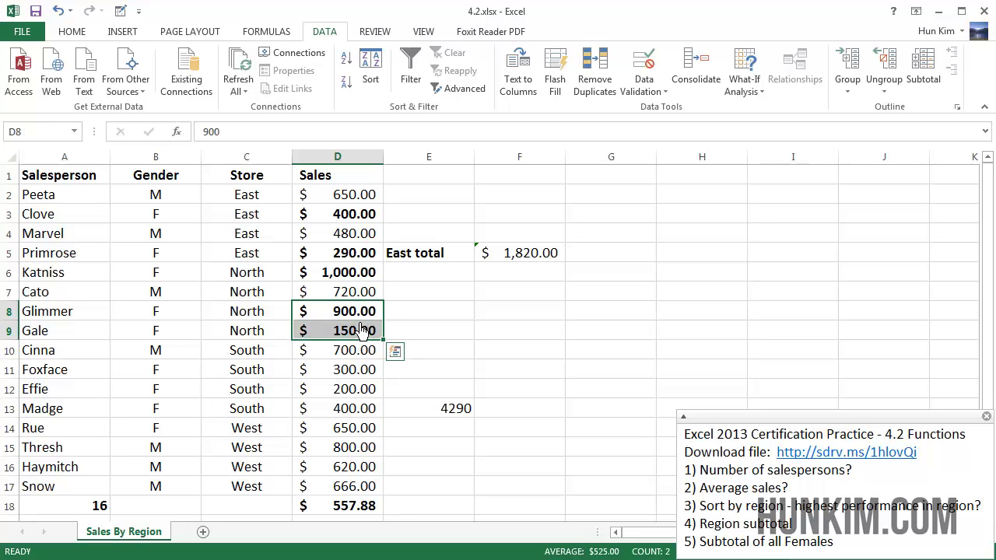
# Bold the remaining female sales amounts in the South and West stores, cells D11:D14
pyautogui.press('Down')
pyautogui.press('Down')
pyautogui.press('Down')
pyautogui.hotkey('shift', 'Down')
pyautogui.hotkey('shift', 'Down')
pyautogui.hotkey('shift', 'Down')
pyautogui.hotkey('shift', 'Down')
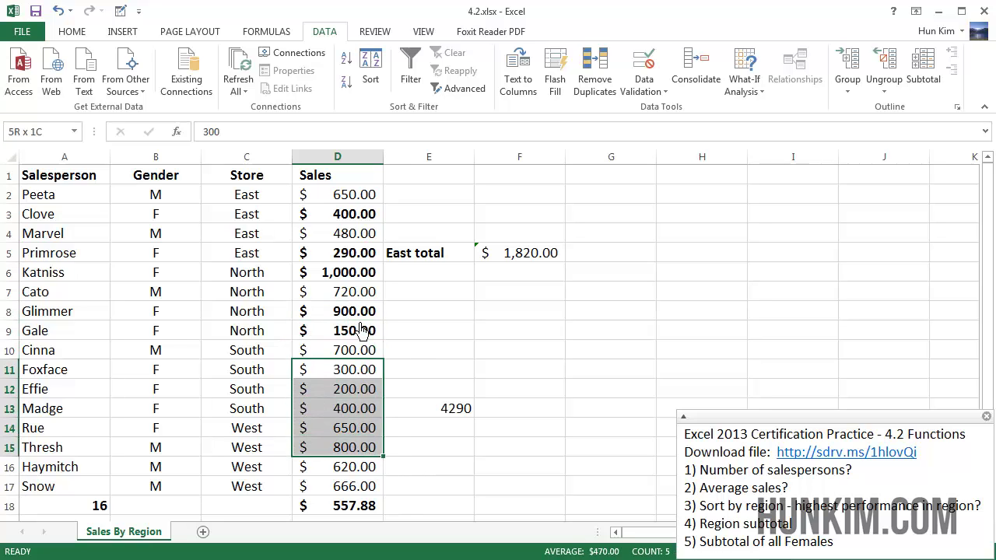
pyautogui.hotkey('shift', 'Up')
pyautogui.hotkey('ctrl', 'b')
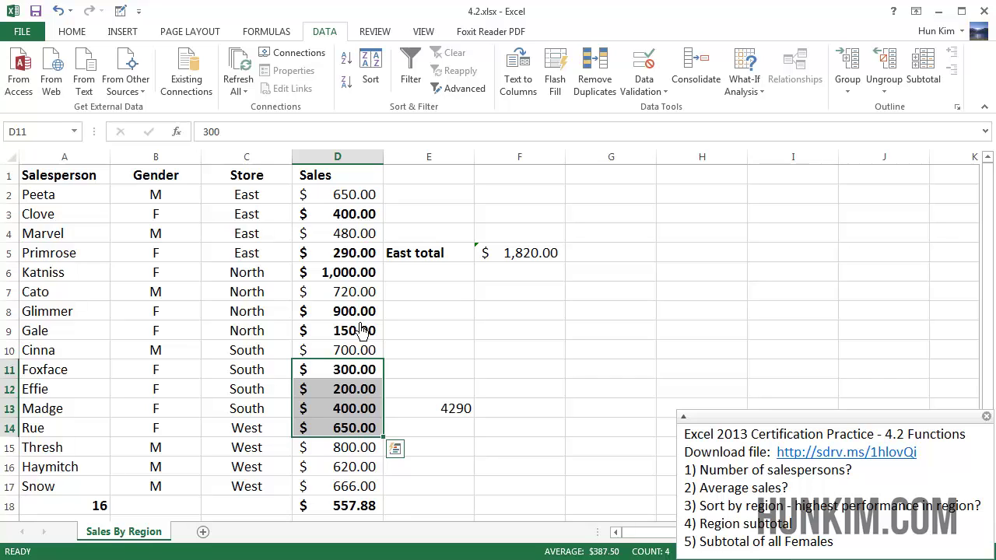
# Enter the manual check formula =400+290+1000+900+150+300+200+400+650 in E10 and compare it with the SUMIFS subtotal in E13
pyautogui.click(470, 357)
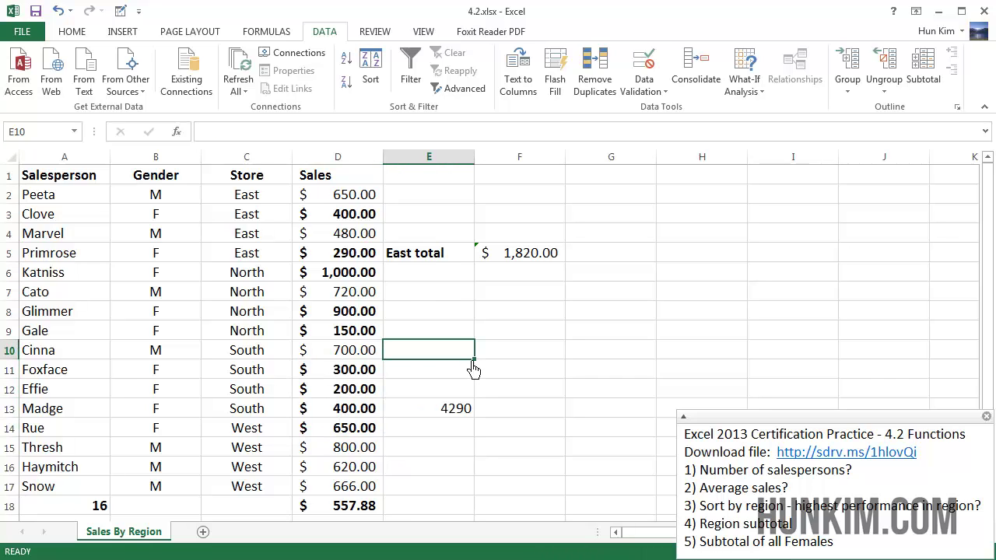
pyautogui.write('=')
pyautogui.write('400')
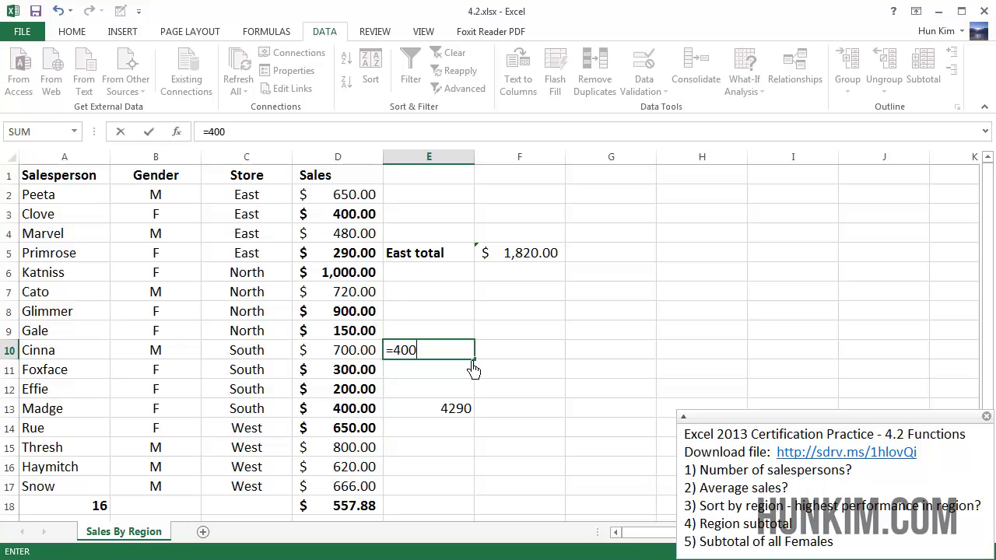
pyautogui.write('+290+1000')
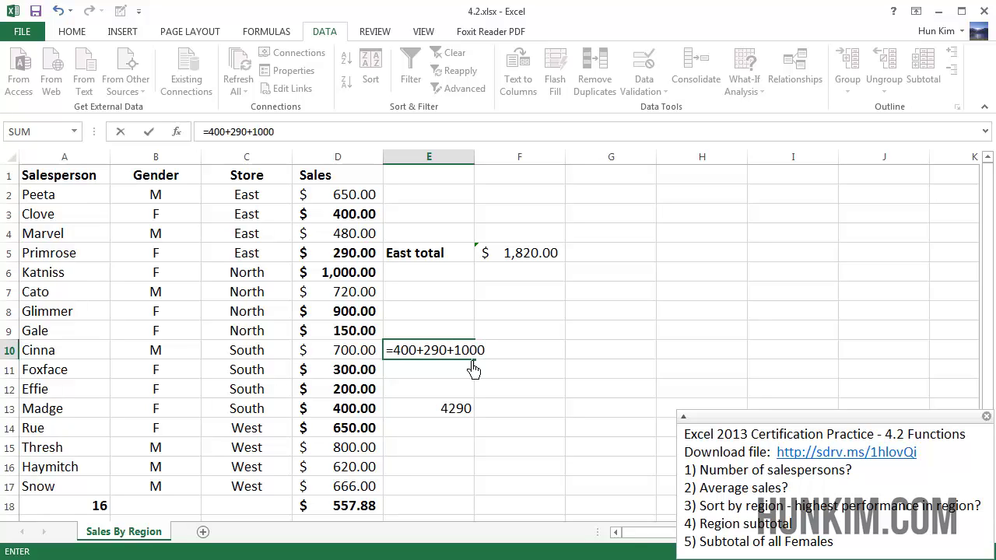
pyautogui.write('+900+150+')
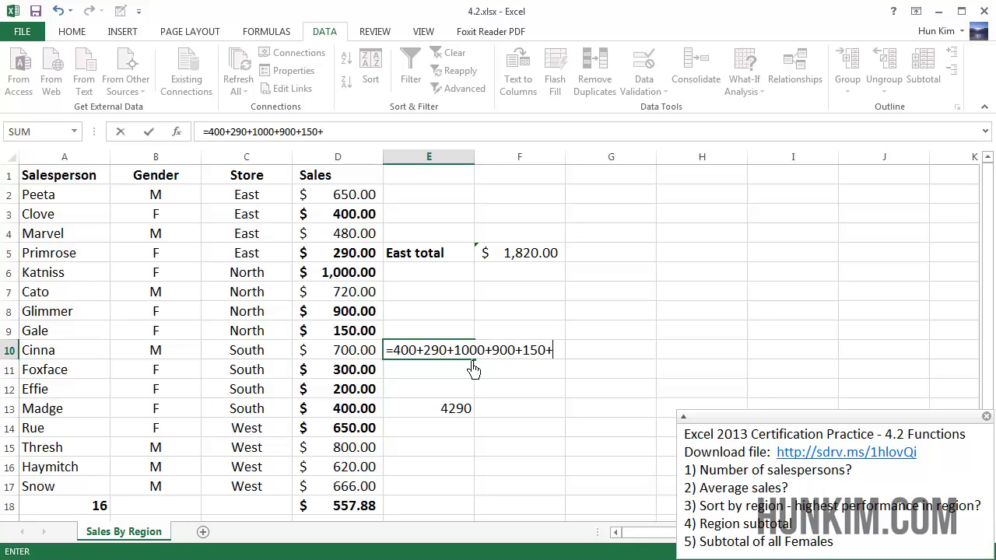
pyautogui.write('300+200+400')
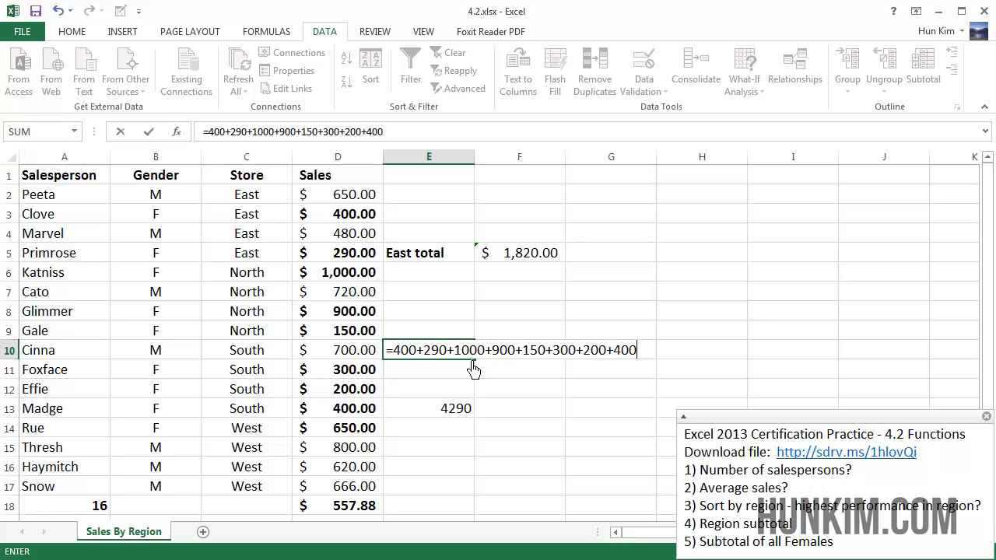
pyautogui.write('+650')
pyautogui.press('Return')
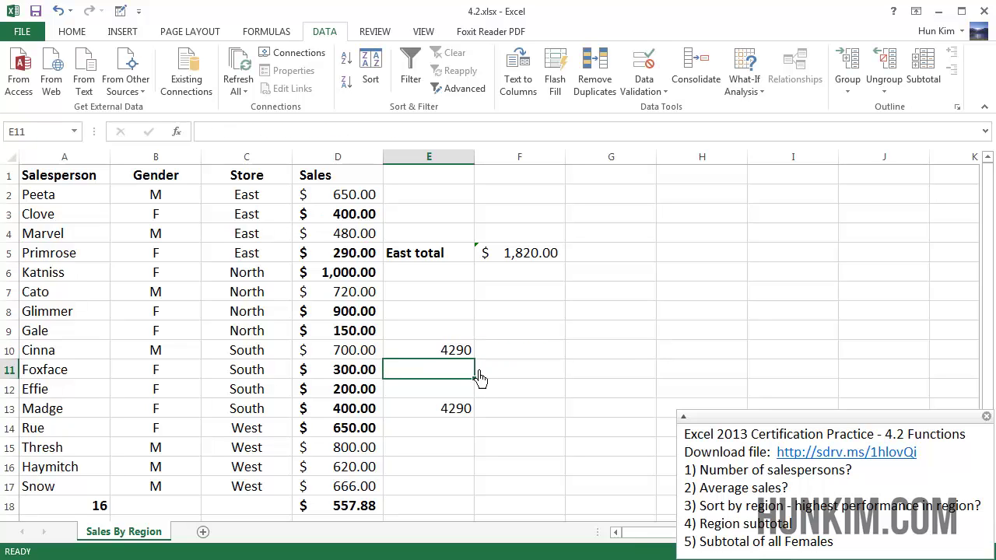
pyautogui.click(458, 416)
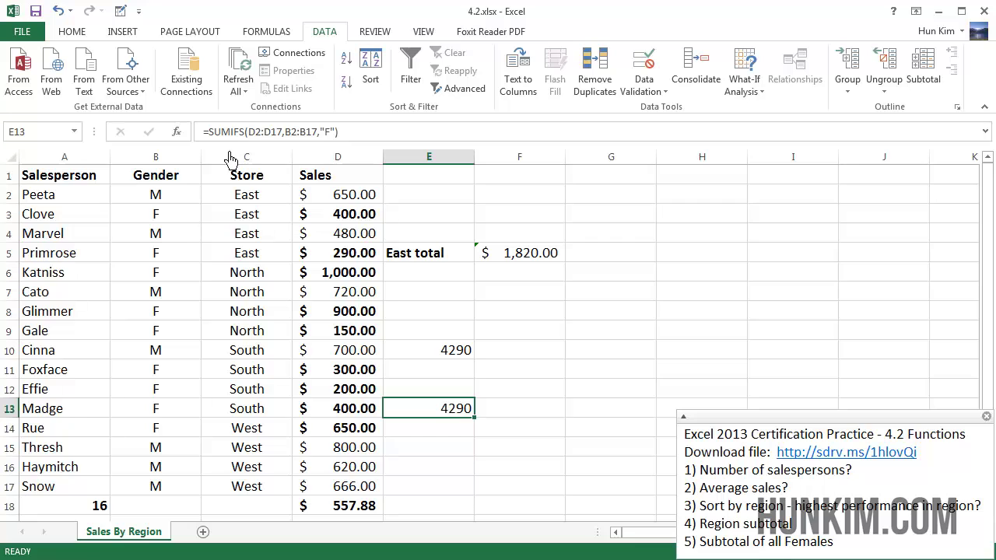